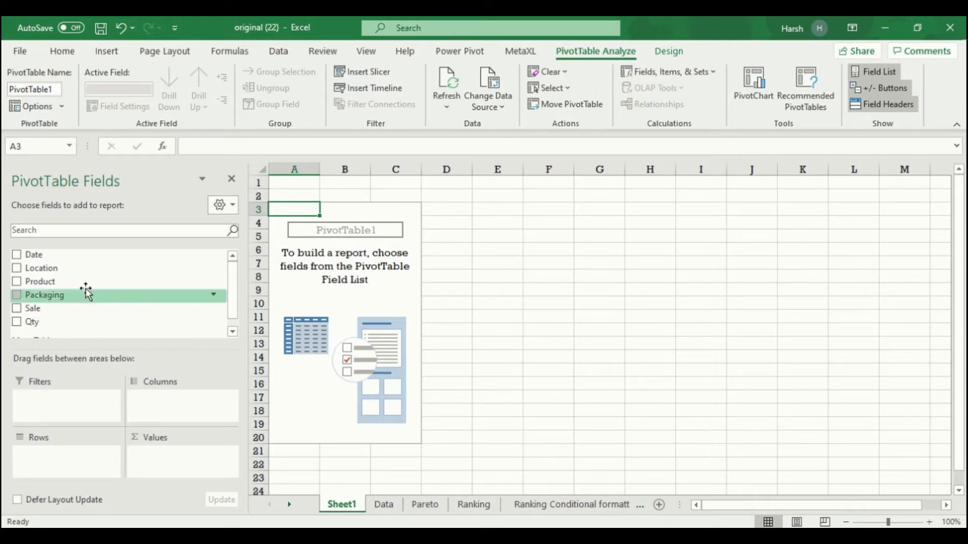
- Build a pivot of Sum of Sale by Date and ungroup the Years and Quarters grouping
{"action": "left_click_drag", "start_coordinate": [35, 256], "coordinate": [62, 446]}
{"action": "left_click_drag", "start_coordinate": [33, 315], "coordinate": [174, 478]}
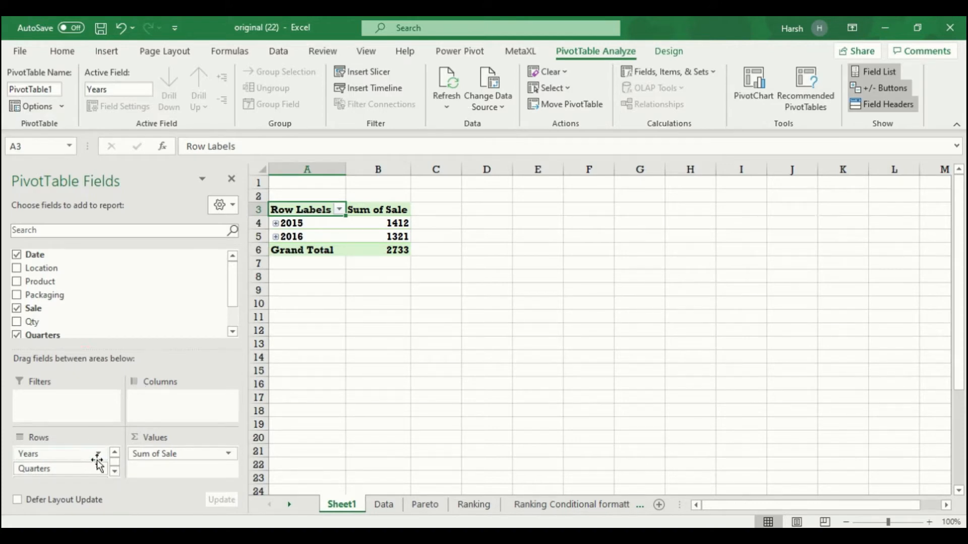
{"action": "right_click", "coordinate": [302, 235]}
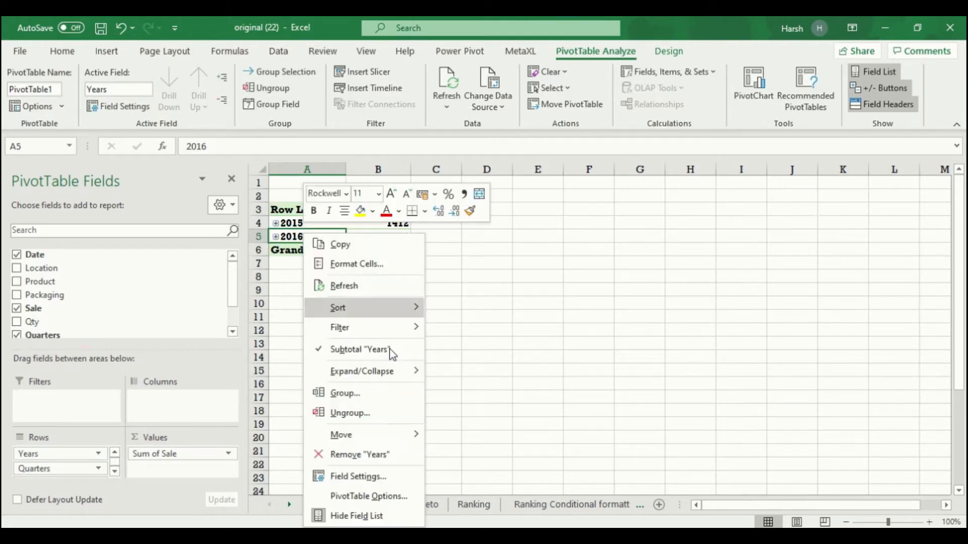
{"action": "left_click", "coordinate": [348, 421]}
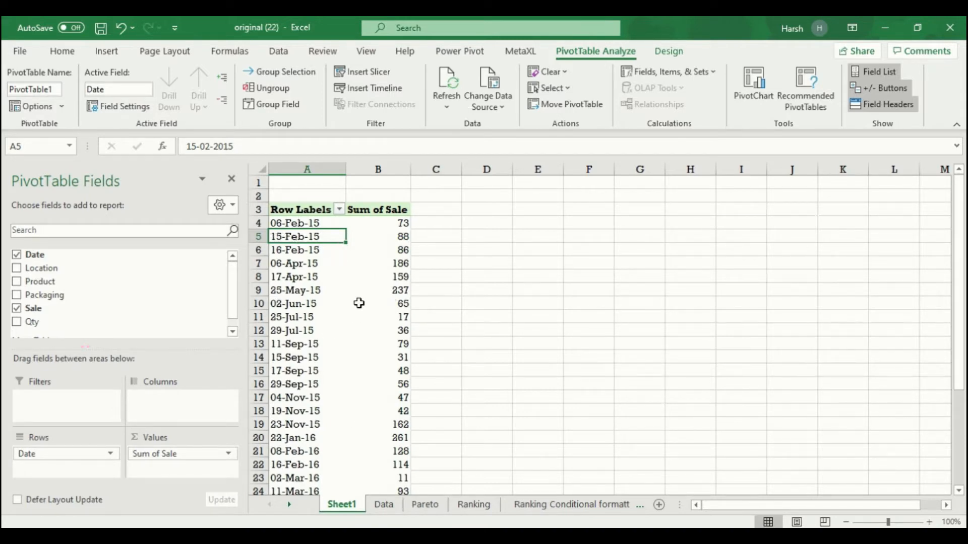
- Add a second copy of Sale to the values and show it as a Running Total In based on Date
{"action": "left_click", "coordinate": [401, 233]}
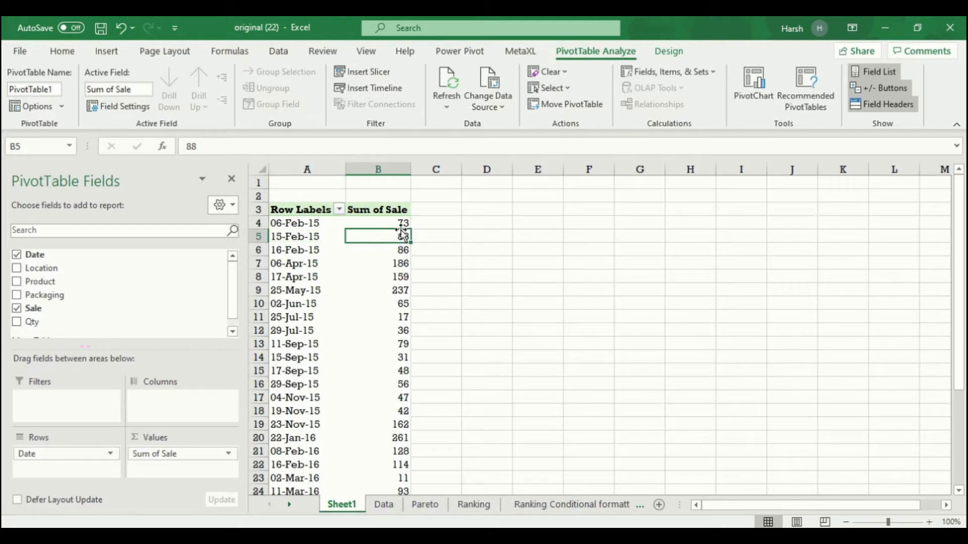
{"action": "scroll", "coordinate": [401, 423], "scroll_direction": "down", "scroll_amount": 5}
{"action": "scroll", "coordinate": [391, 402], "scroll_direction": "up", "scroll_amount": 5}
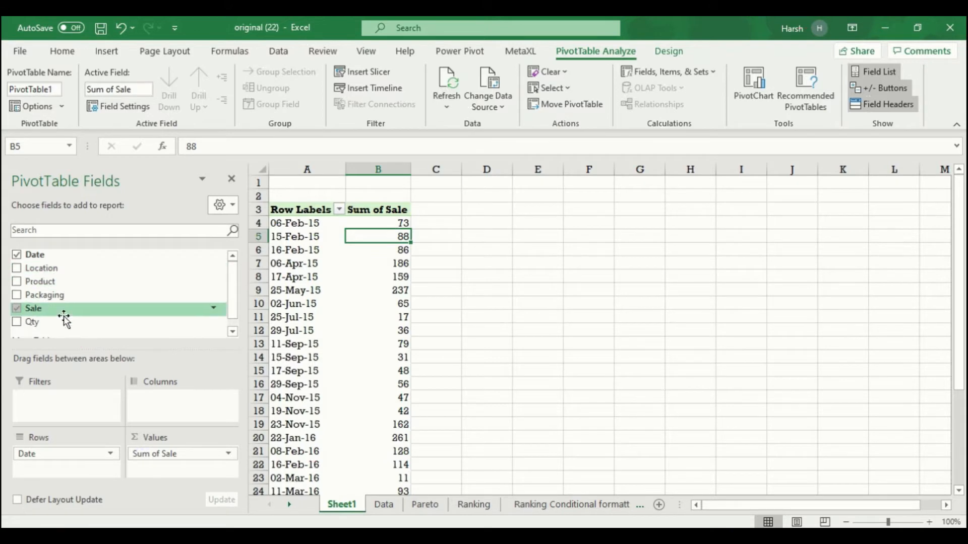
{"action": "left_click_drag", "start_coordinate": [65, 309], "coordinate": [182, 452]}
{"action": "right_click", "coordinate": [392, 249]}
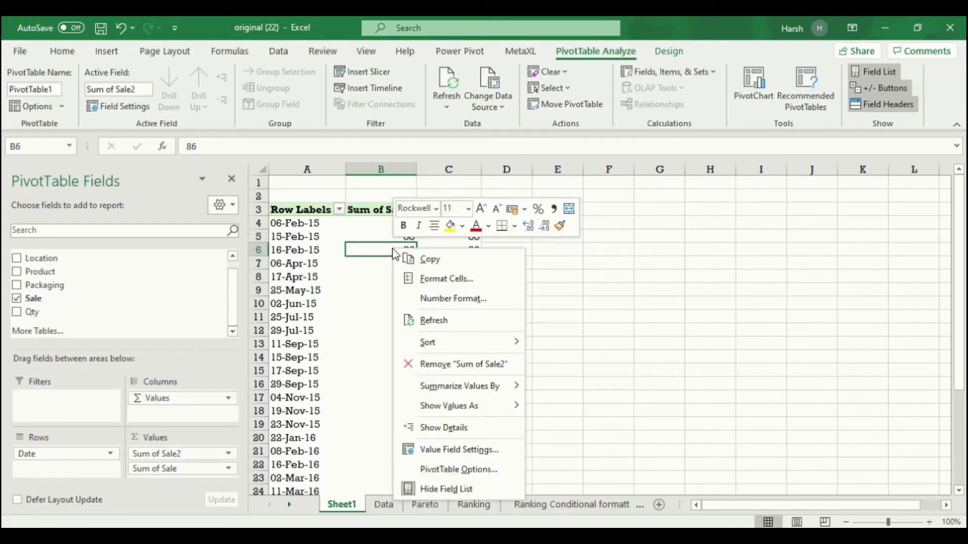
{"action": "mouse_move", "coordinate": [466, 418]}
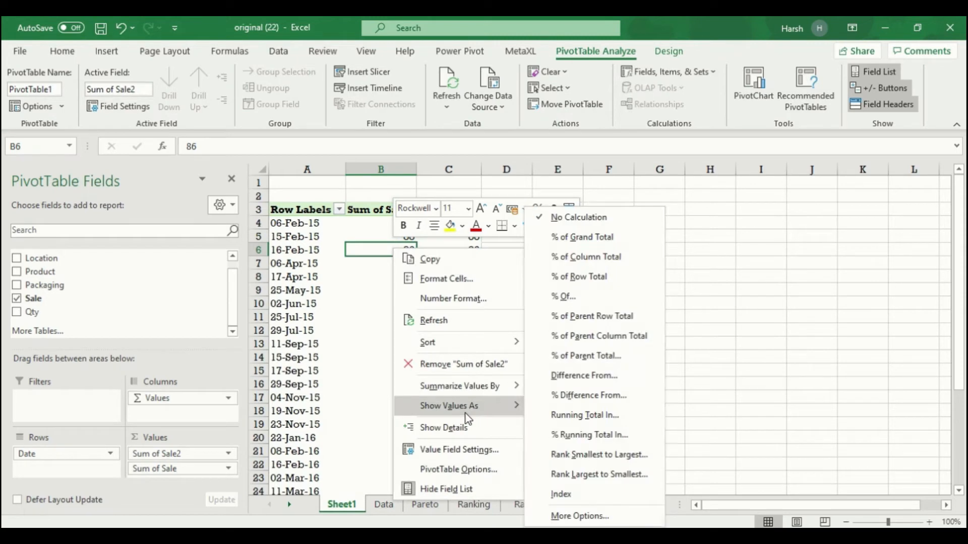
{"action": "left_click", "coordinate": [586, 419]}
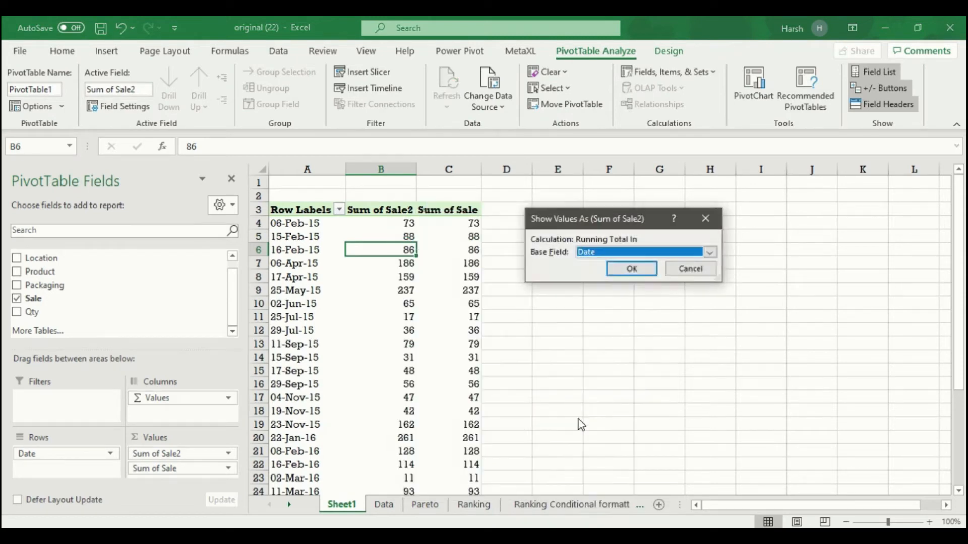
{"action": "left_click", "coordinate": [629, 271]}
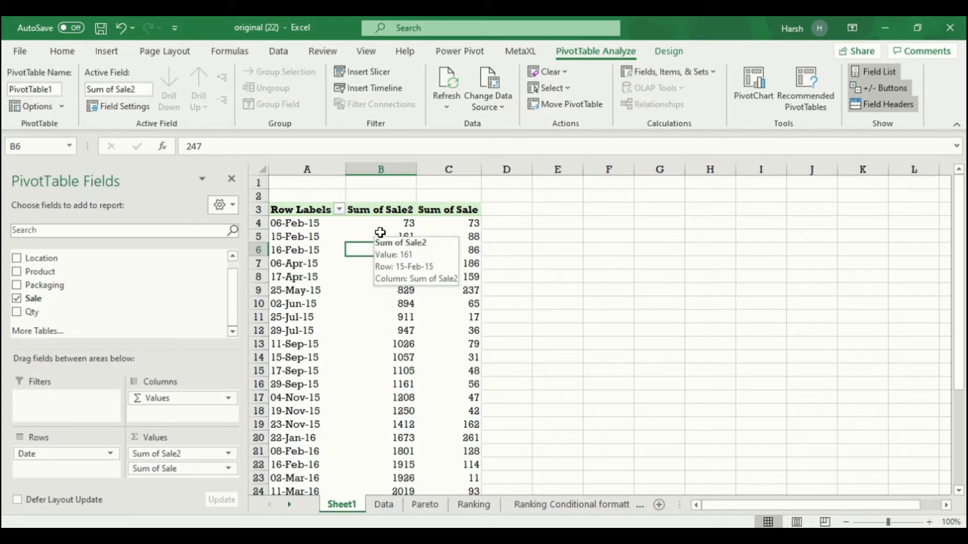
- Verify the running total reaches 2733, then add a third copy of Sale to the values
{"action": "left_click", "coordinate": [390, 358]}
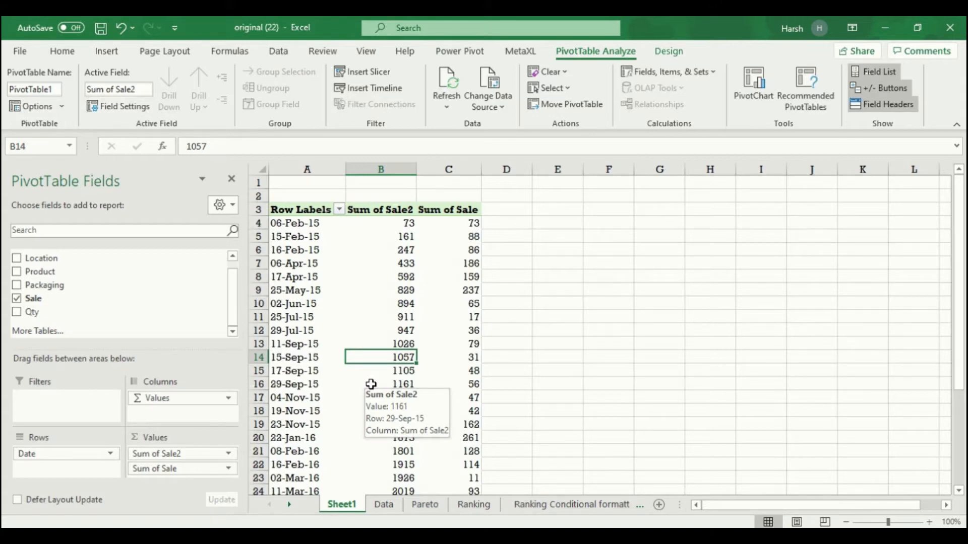
{"action": "scroll", "coordinate": [371, 384], "scroll_direction": "down", "scroll_amount": 5}
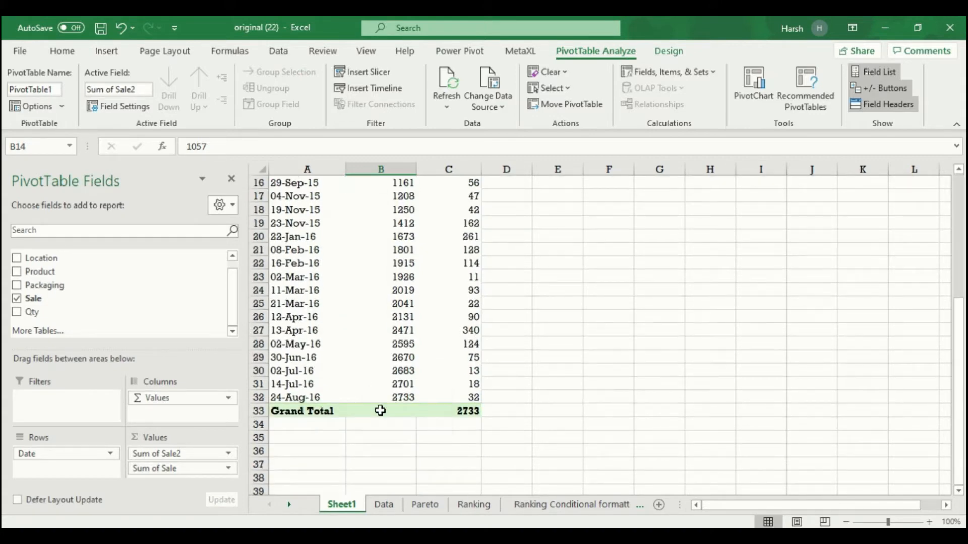
{"action": "left_click", "coordinate": [381, 397]}
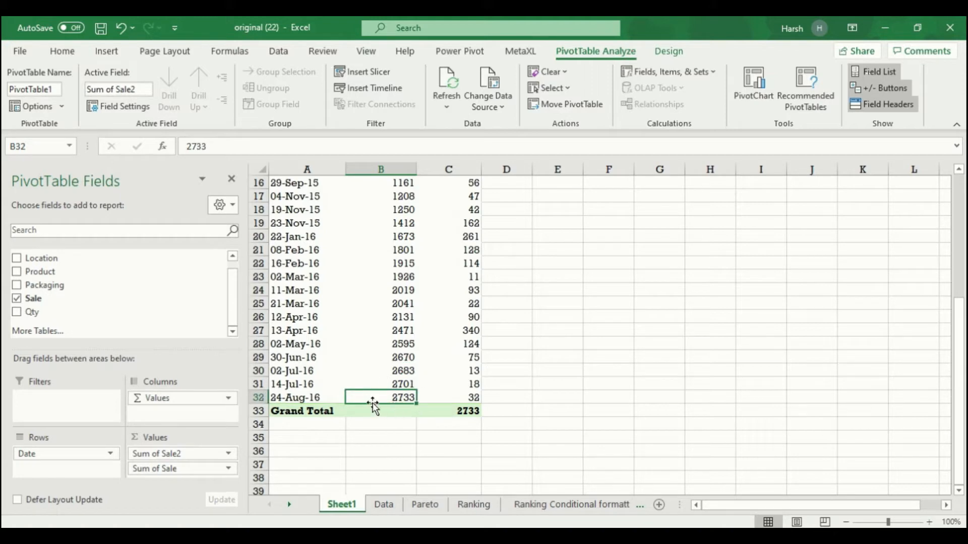
{"action": "scroll", "coordinate": [411, 403], "scroll_direction": "up", "scroll_amount": 5}
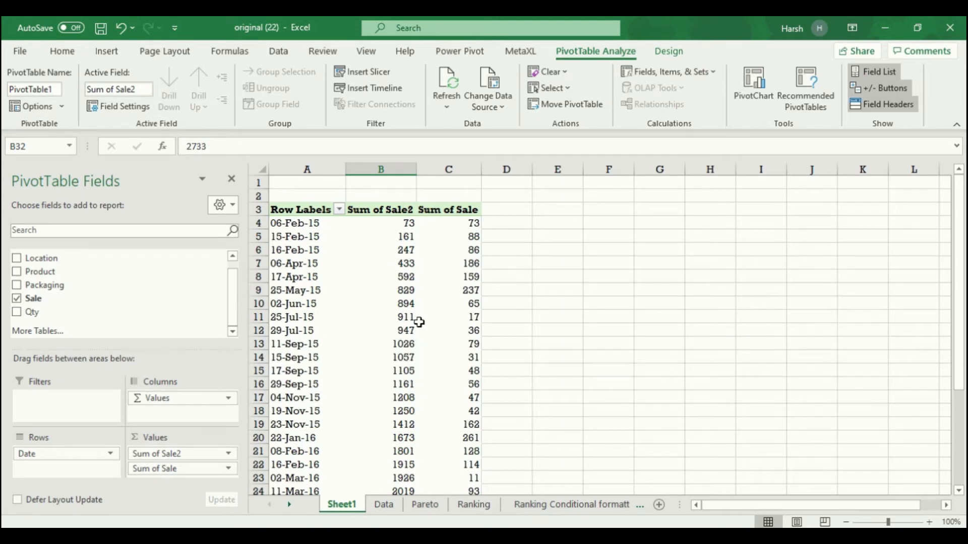
{"action": "mouse_move", "coordinate": [397, 336]}
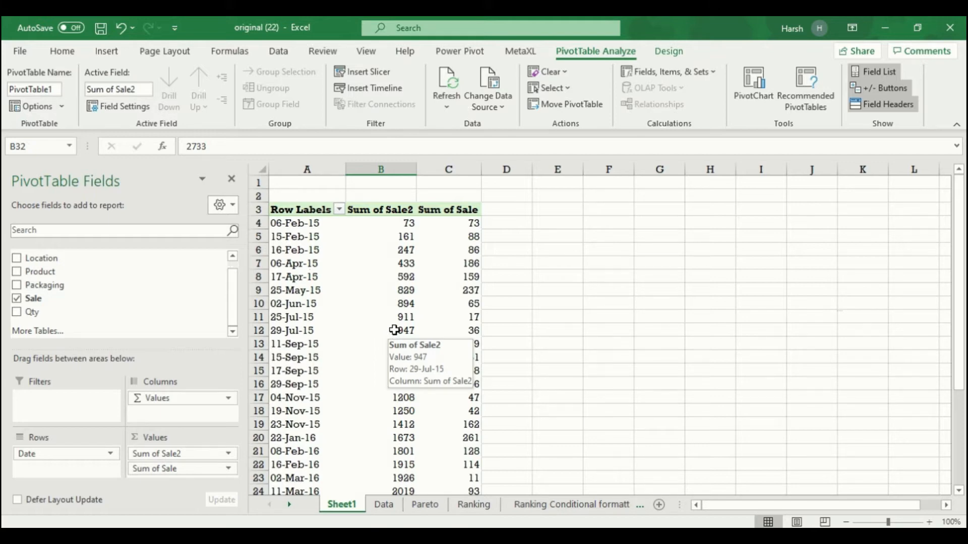
{"action": "left_click_drag", "start_coordinate": [91, 299], "coordinate": [170, 453]}
- Show Sum of Sale3 as a % Running Total In based on Date
{"action": "right_click", "coordinate": [407, 308]}
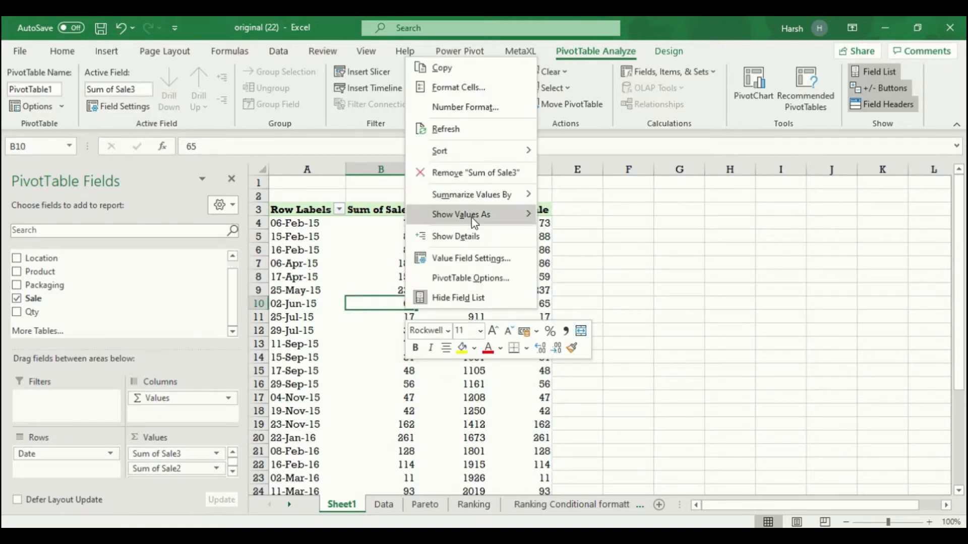
{"action": "mouse_move", "coordinate": [474, 216]}
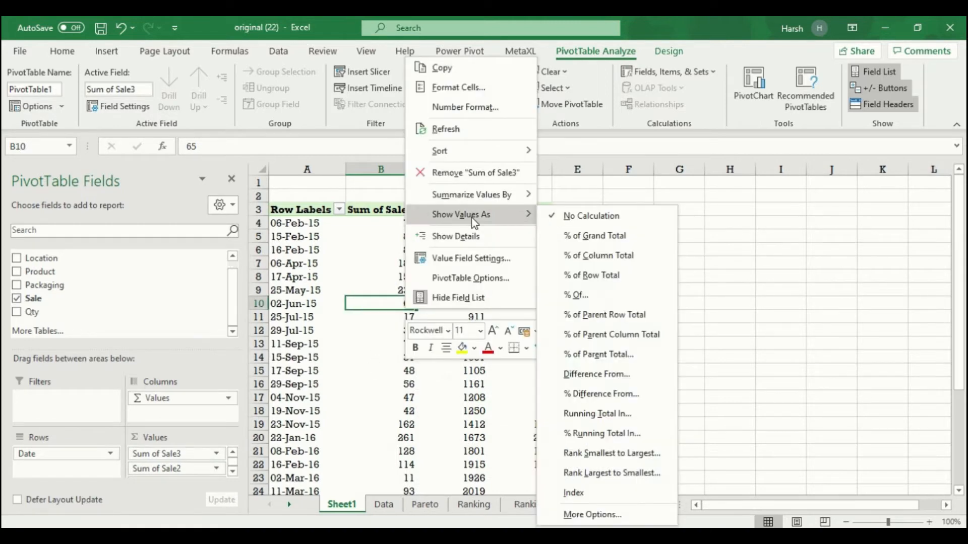
{"action": "left_click", "coordinate": [610, 440]}
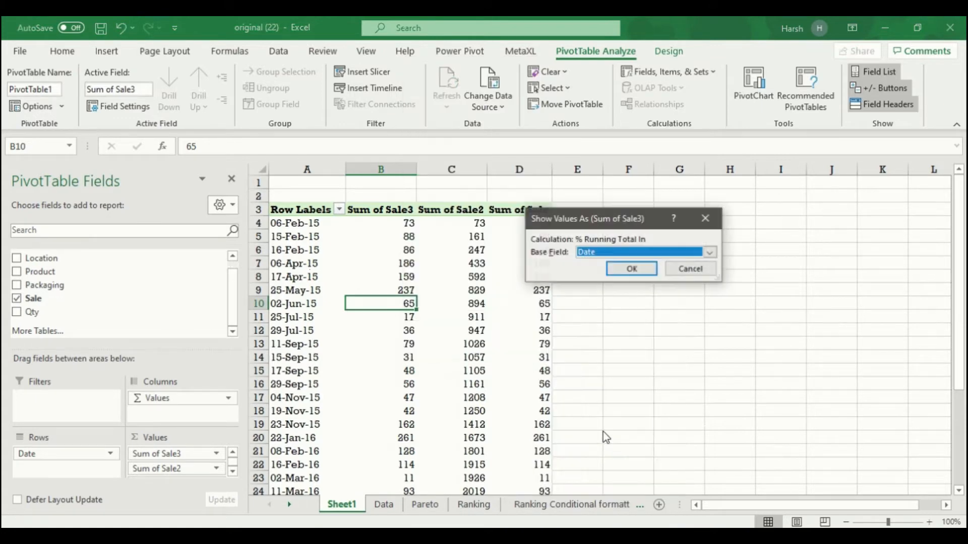
{"action": "left_click", "coordinate": [631, 269]}
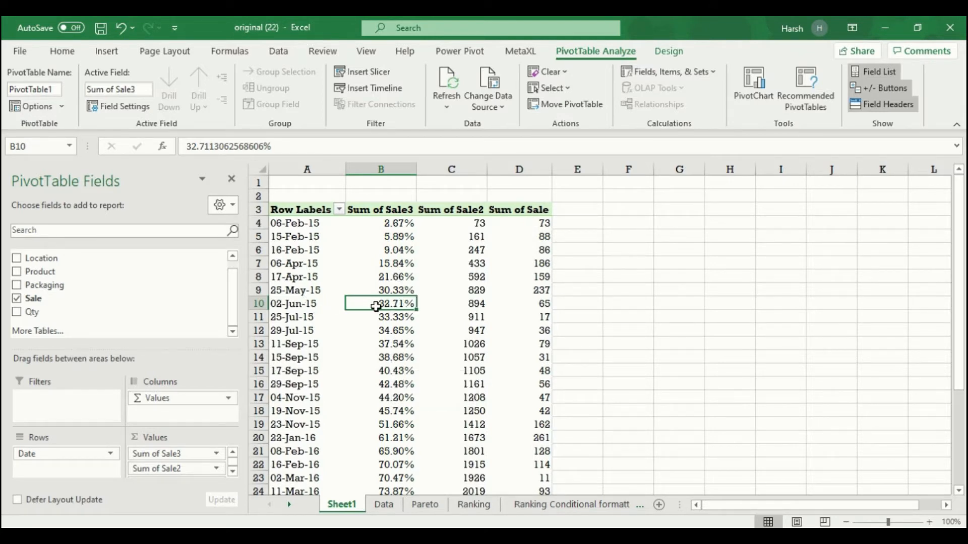
- Remove the Sum of Sale2 column, leaving Sum of Sale ahead of Sum of Sale3
{"action": "mouse_move", "coordinate": [378, 305]}
{"action": "left_click_drag", "start_coordinate": [192, 468], "coordinate": [192, 277]}
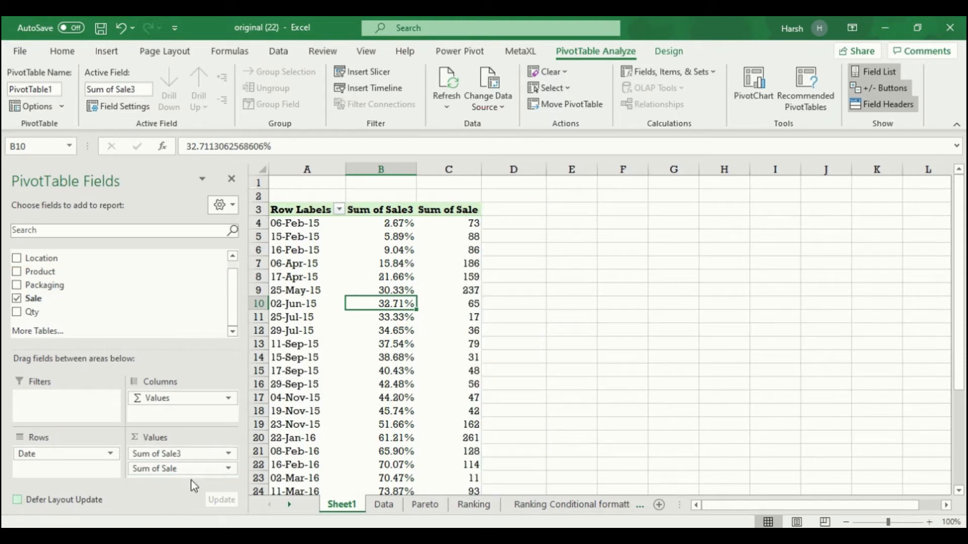
{"action": "mouse_move", "coordinate": [190, 470]}
{"action": "left_mouse_down"}
{"action": "mouse_move", "coordinate": [199, 461]}
{"action": "mouse_move", "coordinate": [161, 275]}
{"action": "mouse_move", "coordinate": [190, 461]}
{"action": "mouse_move", "coordinate": [202, 455]}
{"action": "left_mouse_up"}
{"action": "right_click", "coordinate": [381, 275]}
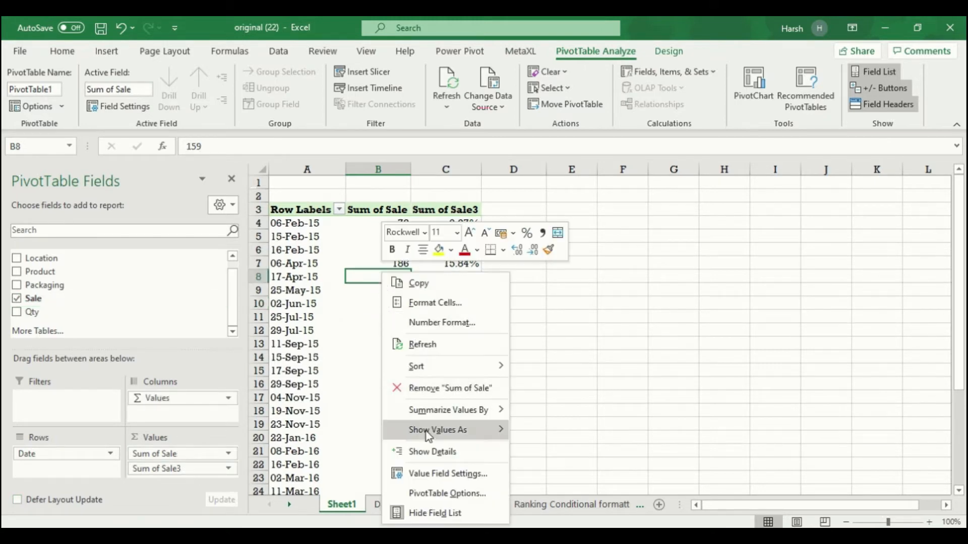
- Summarize Sale as Count of Sale and show it as a % Running Total In by Date
{"action": "mouse_move", "coordinate": [454, 410]}
{"action": "left_click", "coordinate": [536, 419]}
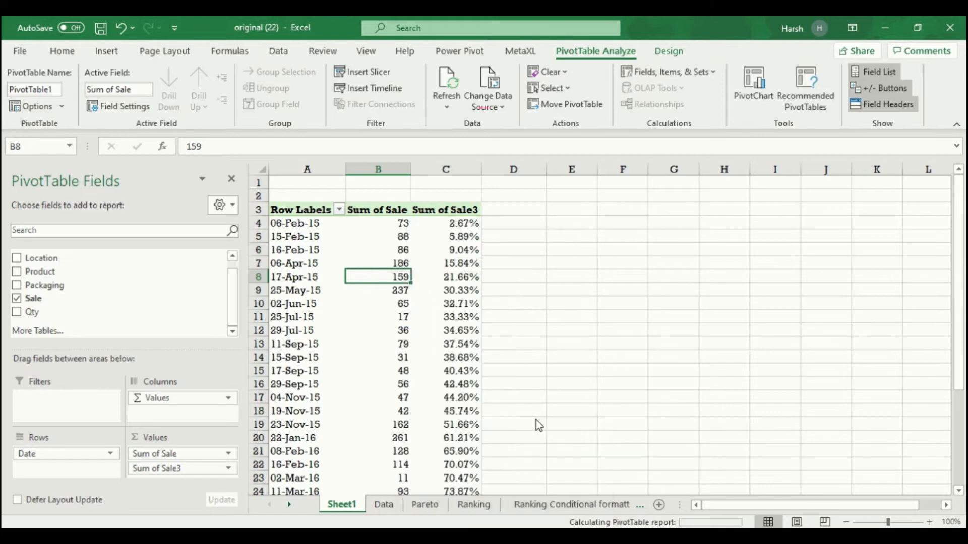
{"action": "right_click", "coordinate": [399, 303]}
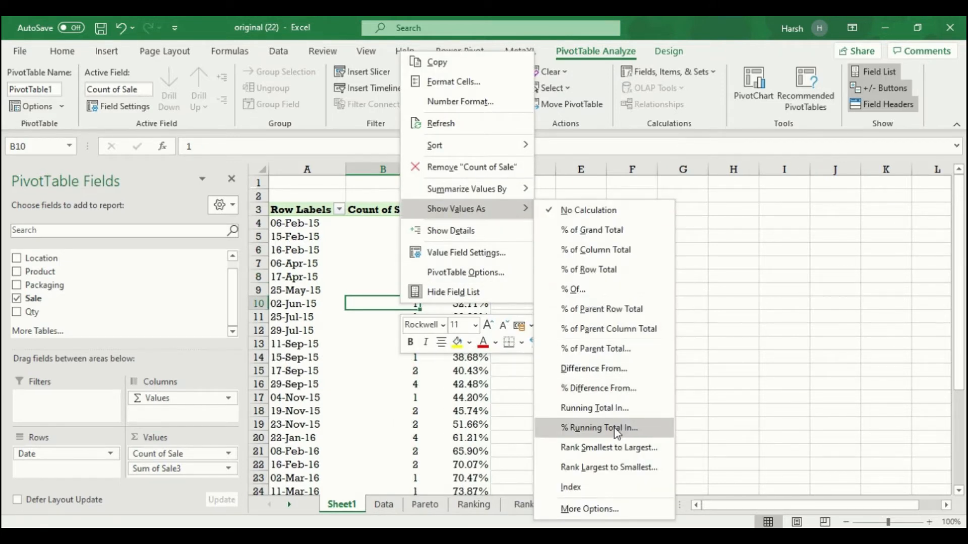
{"action": "left_click", "coordinate": [600, 427]}
{"action": "left_click", "coordinate": [624, 273]}
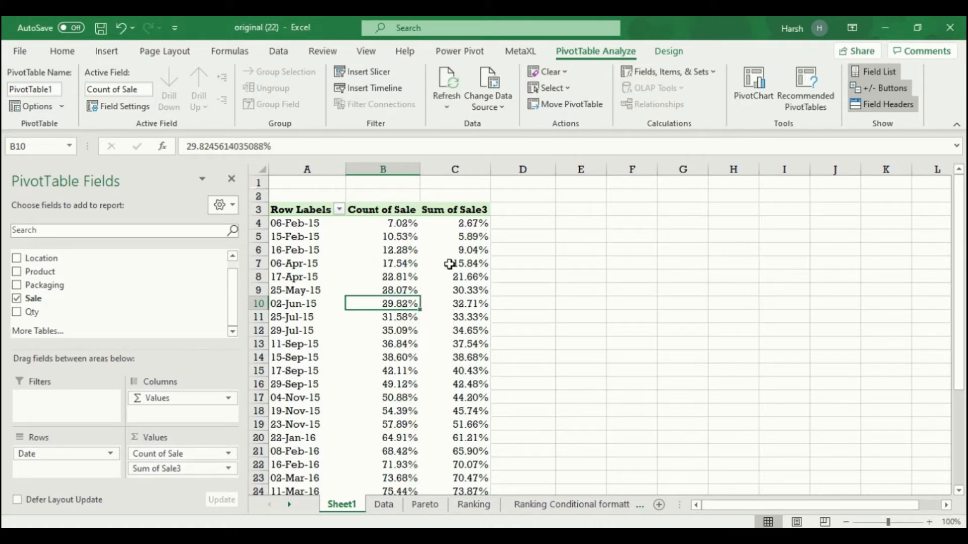
{"action": "left_click", "coordinate": [394, 210]}
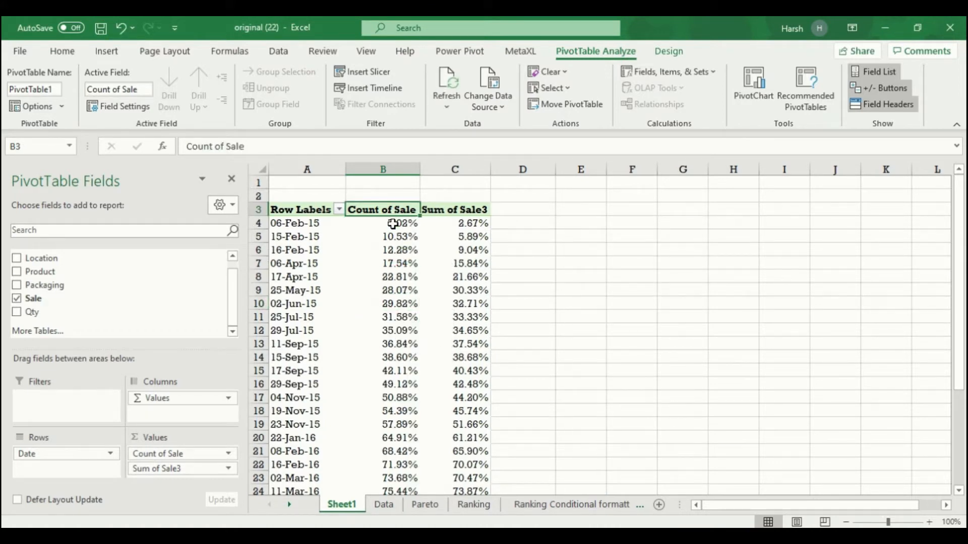
- Rename the pivot column headers to 'volume' and 'value'
{"action": "type", "text": "vil"}
{"action": "key", "text": "BackSpace"}
{"action": "key", "text": "BackSpace"}
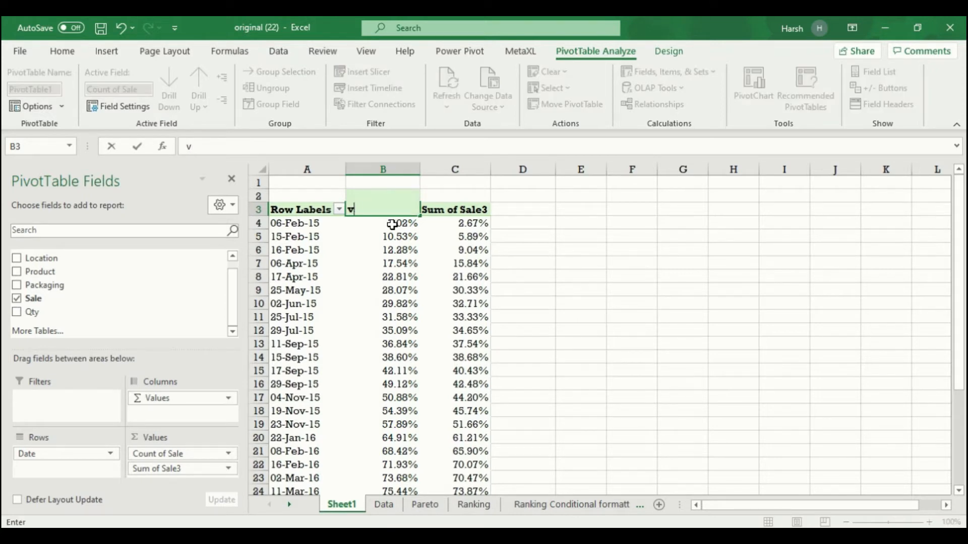
{"action": "type", "text": "olume"}
{"action": "key", "text": "Tab"}
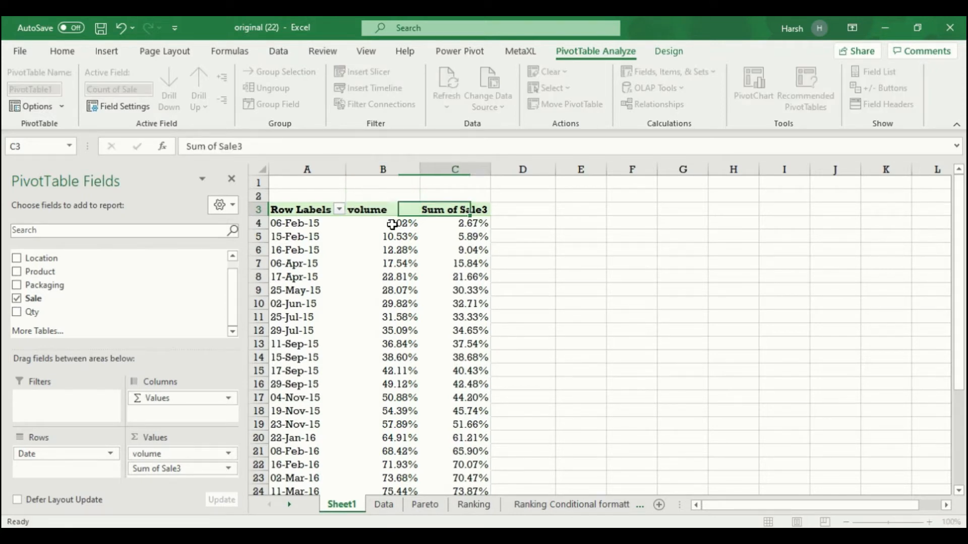
{"action": "type", "text": "value"}
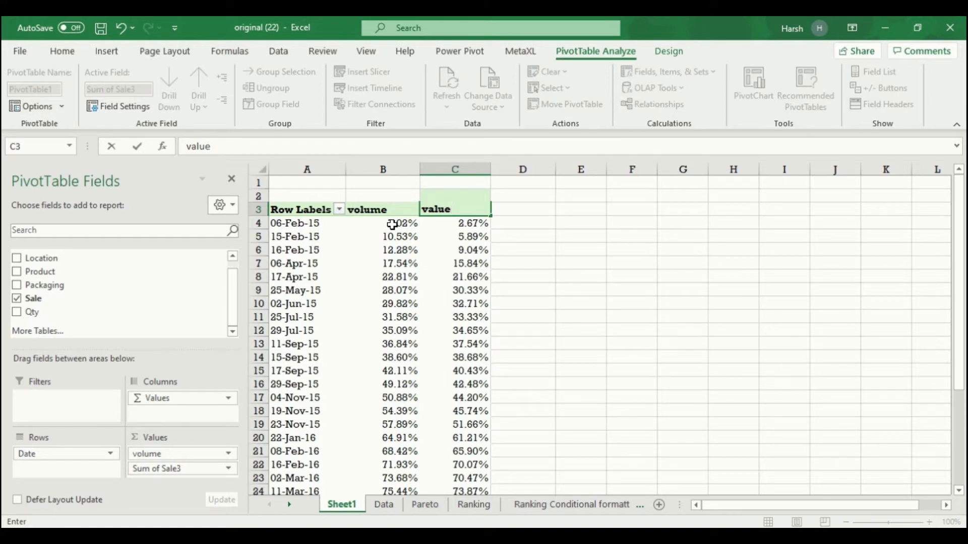
{"action": "left_click", "coordinate": [357, 303]}
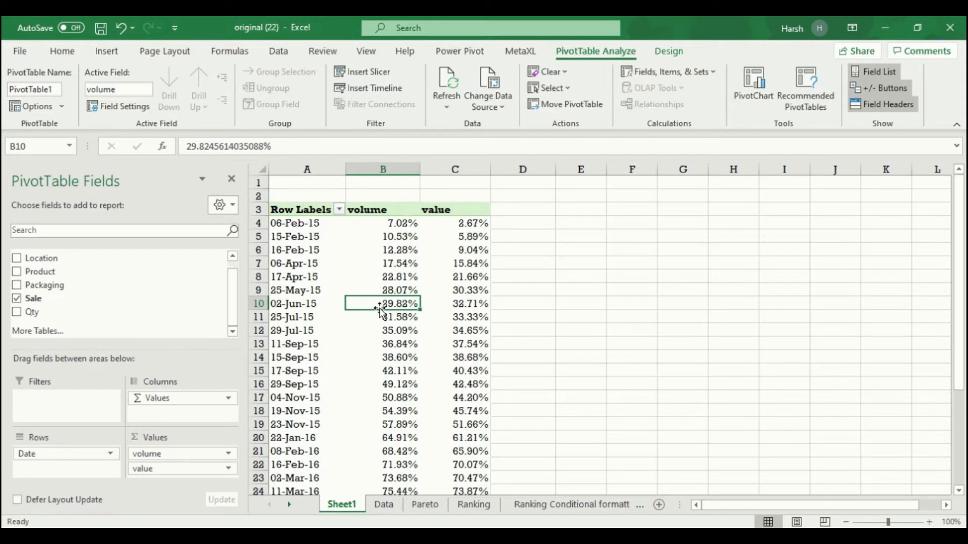
- Compare the volume and value running percentages, then start a PivotChart from the pivot
{"action": "left_click", "coordinate": [442, 304]}
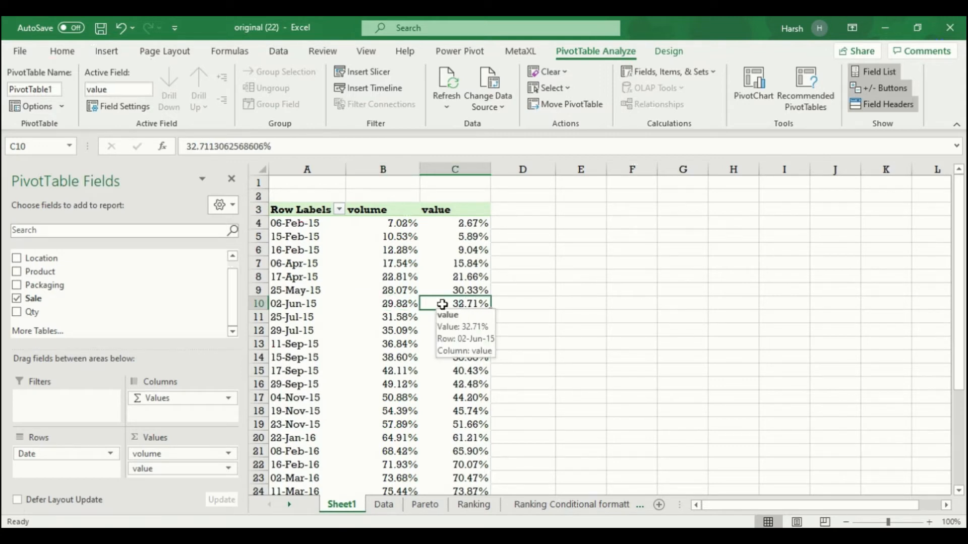
{"action": "left_click", "coordinate": [404, 308]}
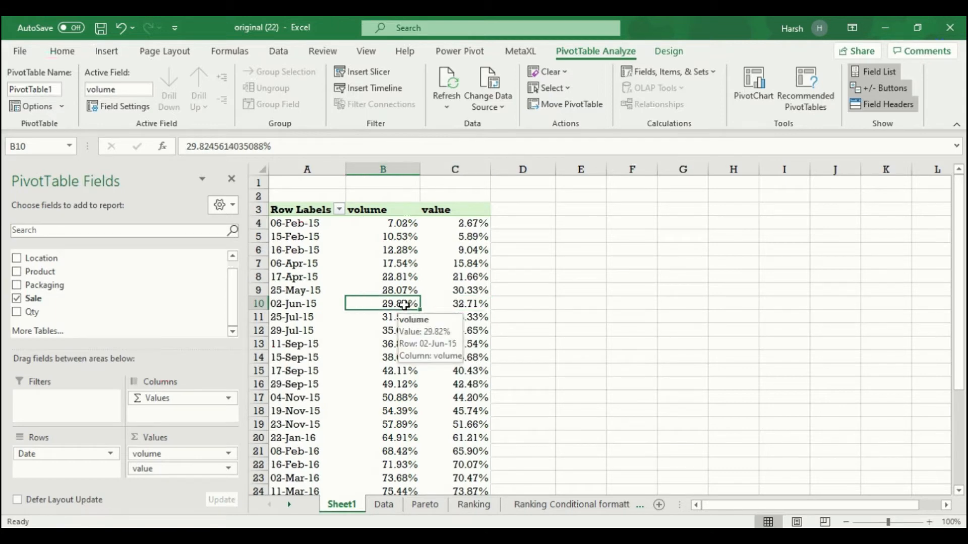
{"action": "left_click", "coordinate": [460, 308]}
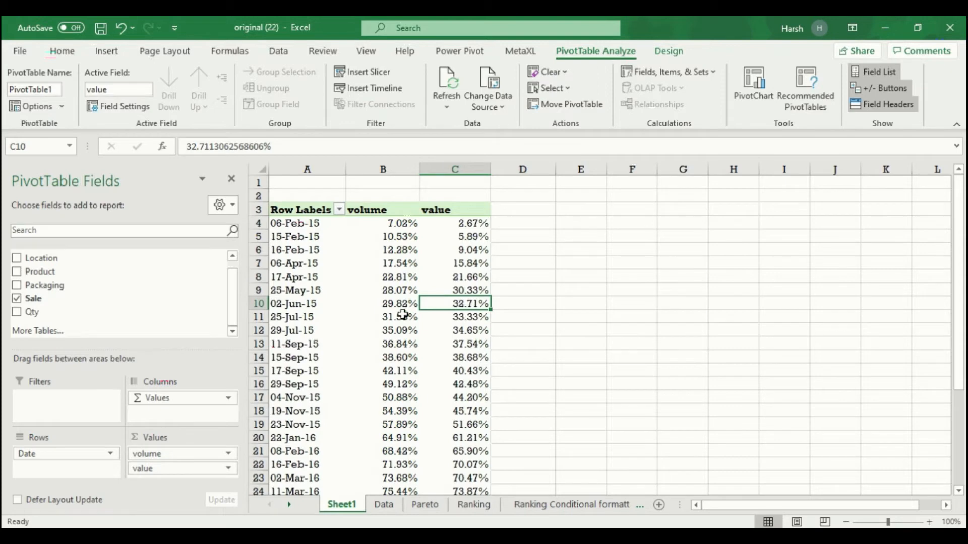
{"action": "mouse_move", "coordinate": [400, 315]}
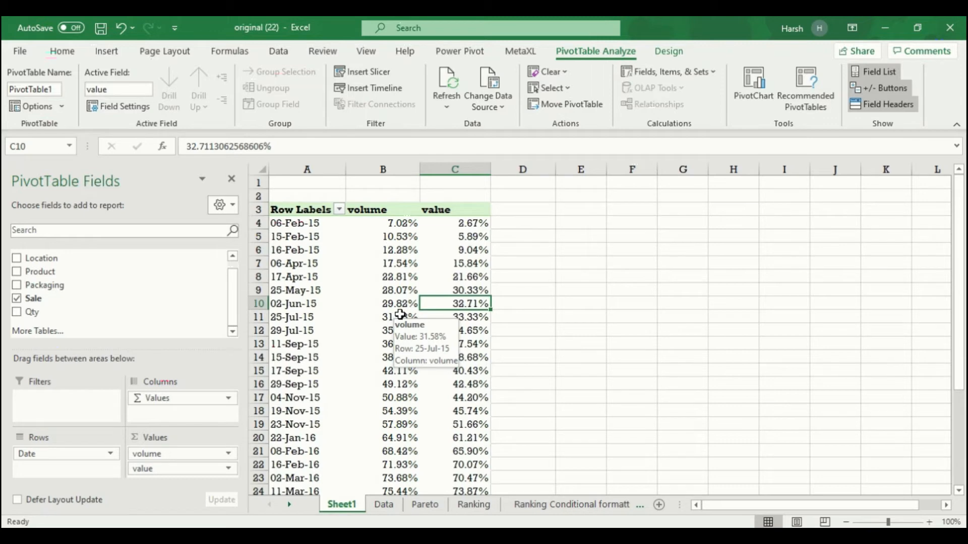
{"action": "key", "text": "ctrl+z"}
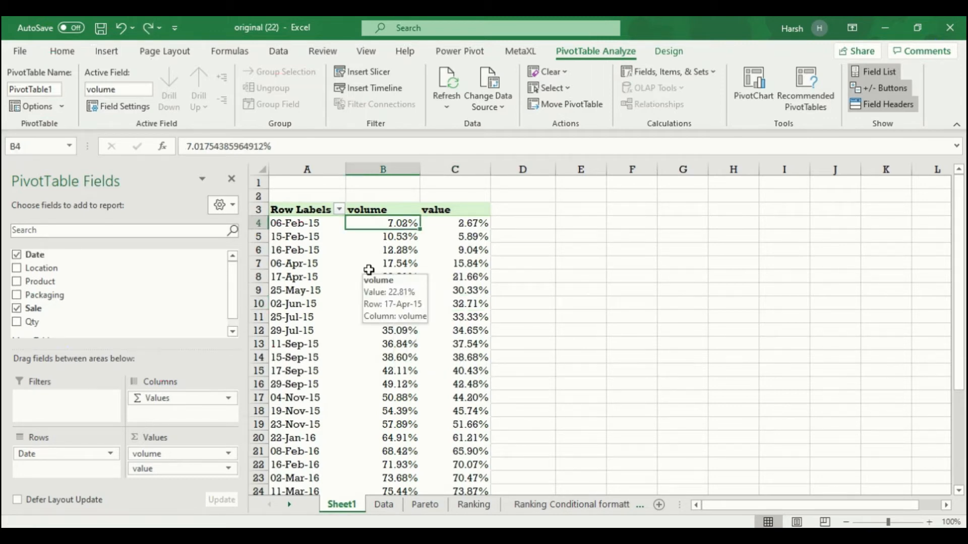
{"action": "mouse_move", "coordinate": [454, 349]}
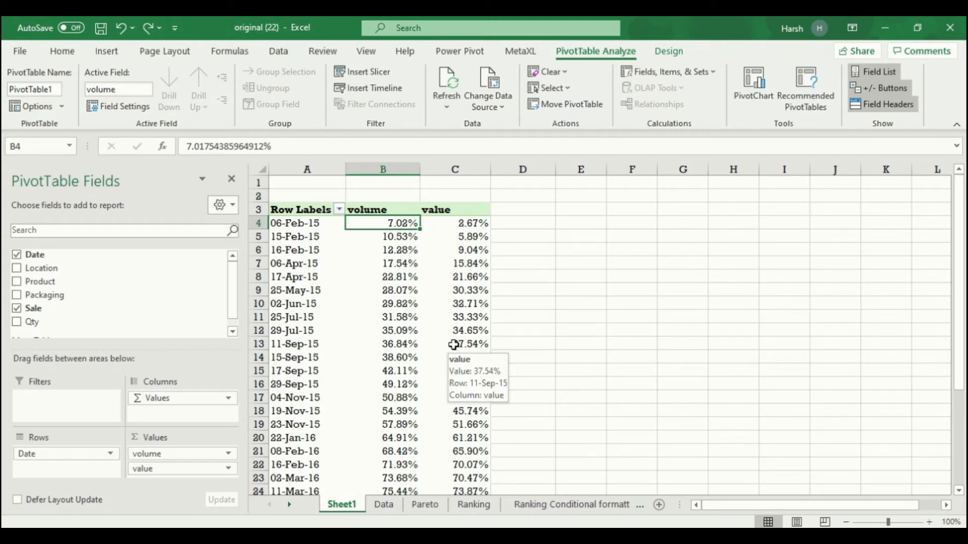
{"action": "left_click", "coordinate": [764, 107]}
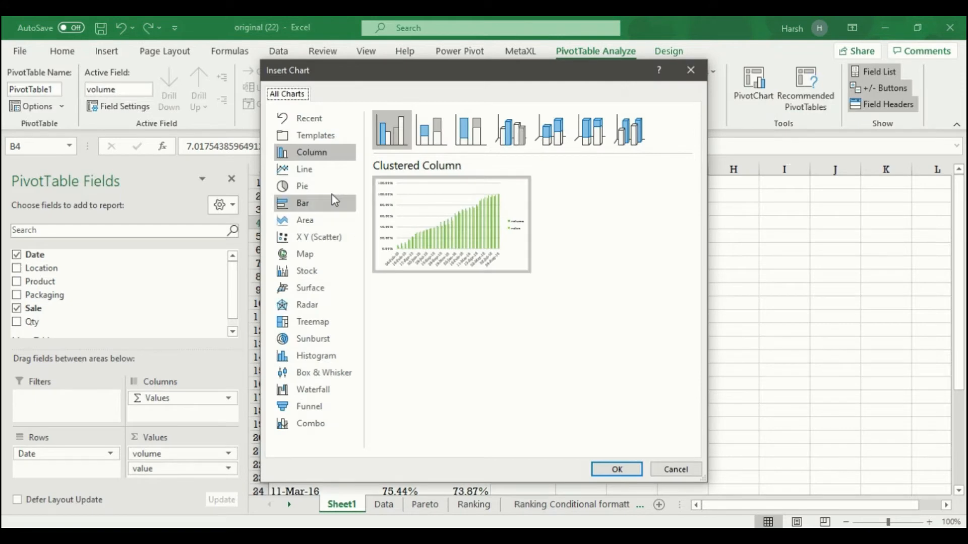
- Insert a Line PivotChart of volume and value by date, then switch to the Pareto sheet
{"action": "left_click", "coordinate": [304, 169]}
{"action": "left_click", "coordinate": [616, 469]}
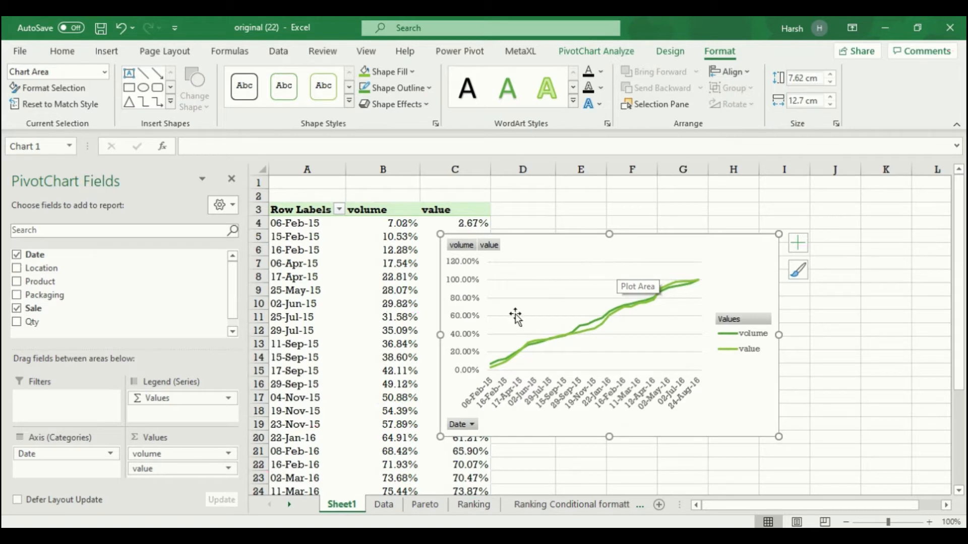
{"action": "left_click", "coordinate": [418, 510]}
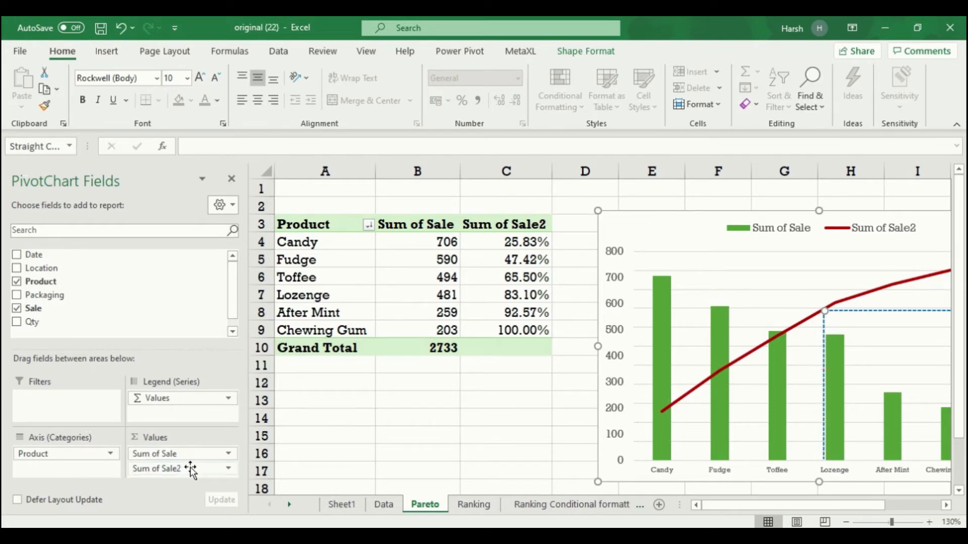
{"action": "right_click", "coordinate": [495, 301]}
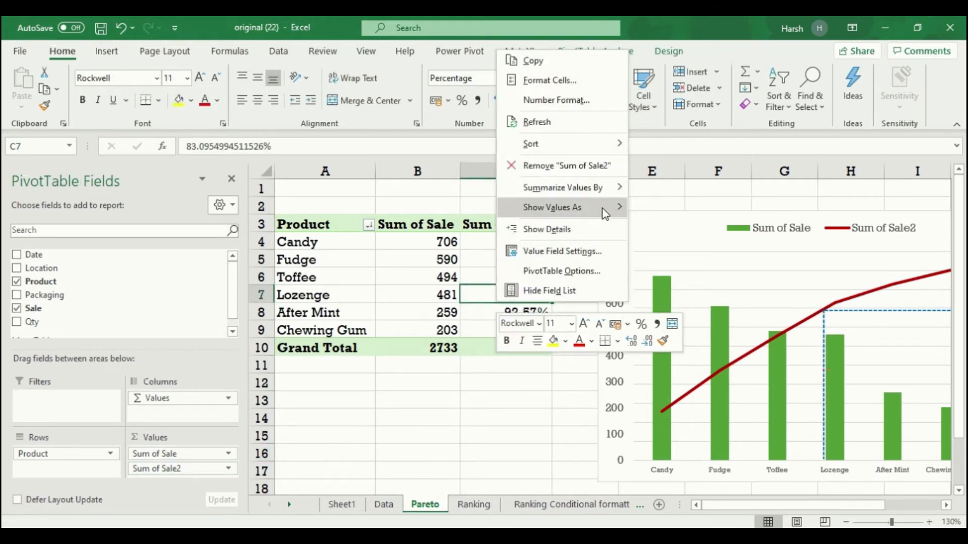
{"action": "mouse_move", "coordinate": [603, 209]}
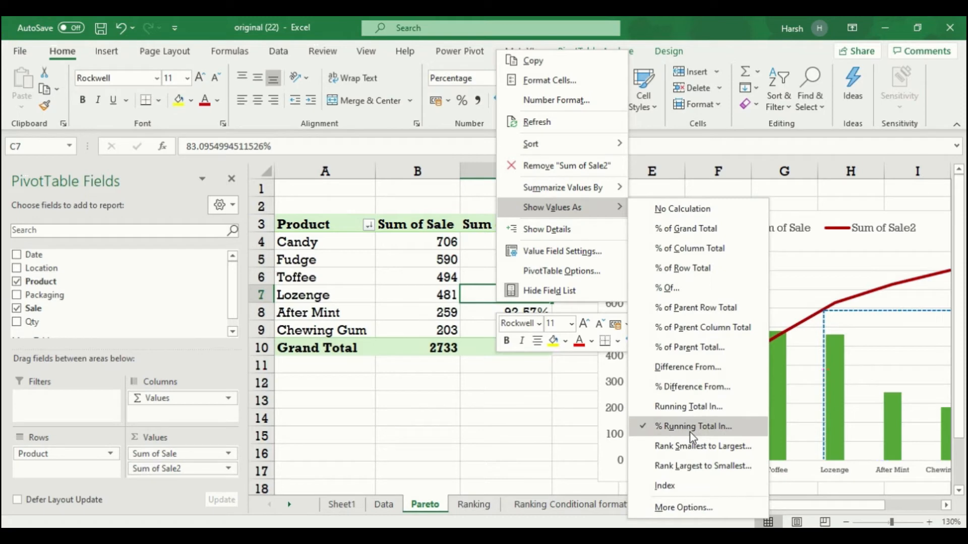
{"action": "left_click", "coordinate": [506, 428]}
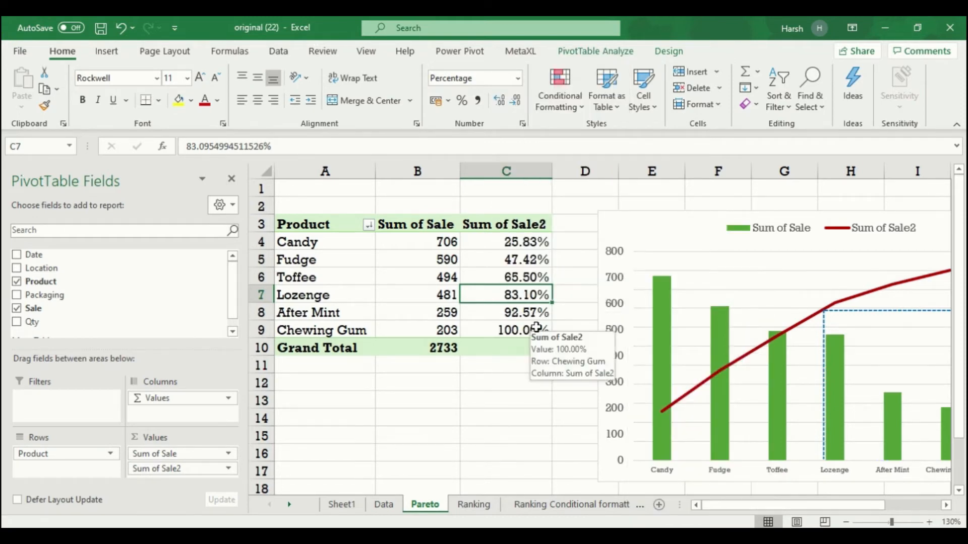
{"action": "key", "text": "Left"}
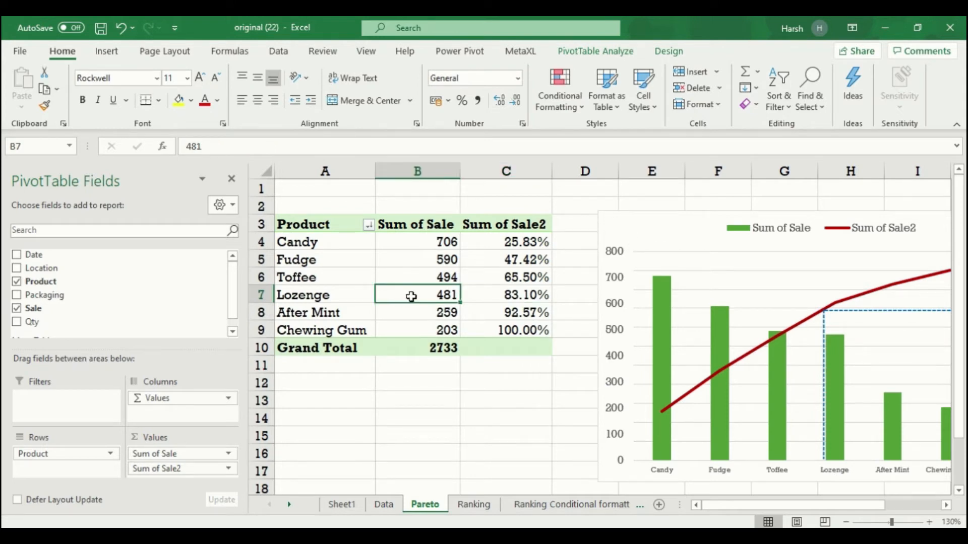
{"action": "left_click", "coordinate": [585, 56]}
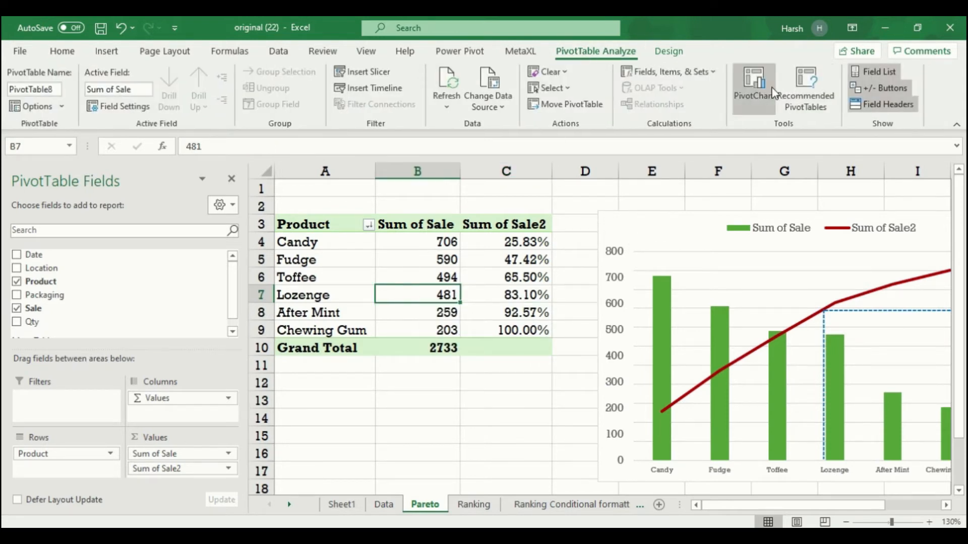
- Insert a Combo PivotChart with Sum of Sale as columns and Sum of Sale2 on the secondary axis
{"action": "left_click", "coordinate": [742, 98]}
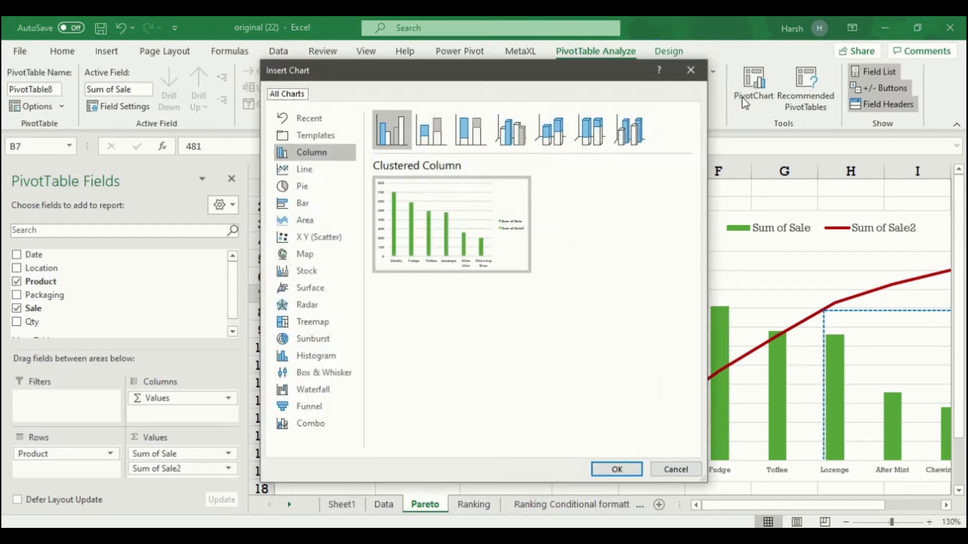
{"action": "left_click", "coordinate": [323, 425]}
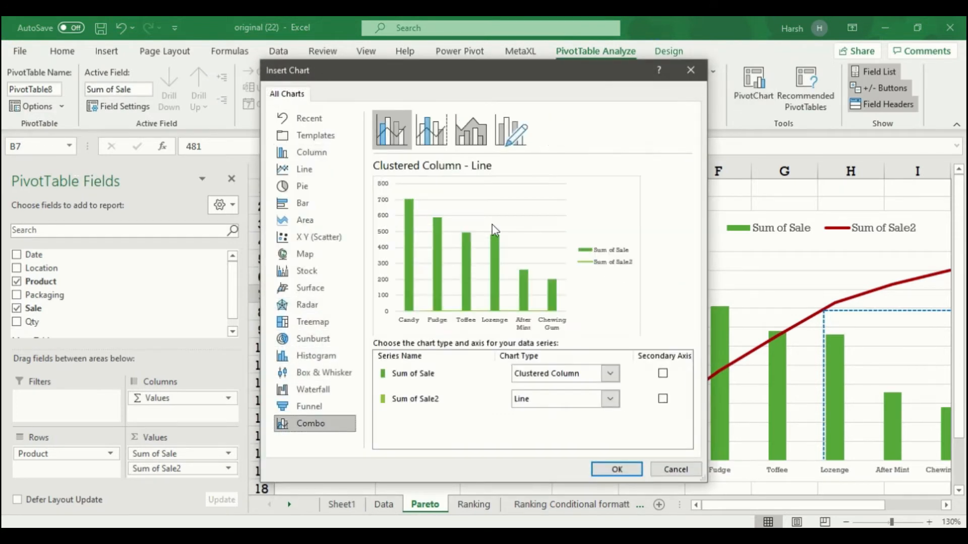
{"action": "left_click_drag", "start_coordinate": [528, 80], "coordinate": [700, 64]}
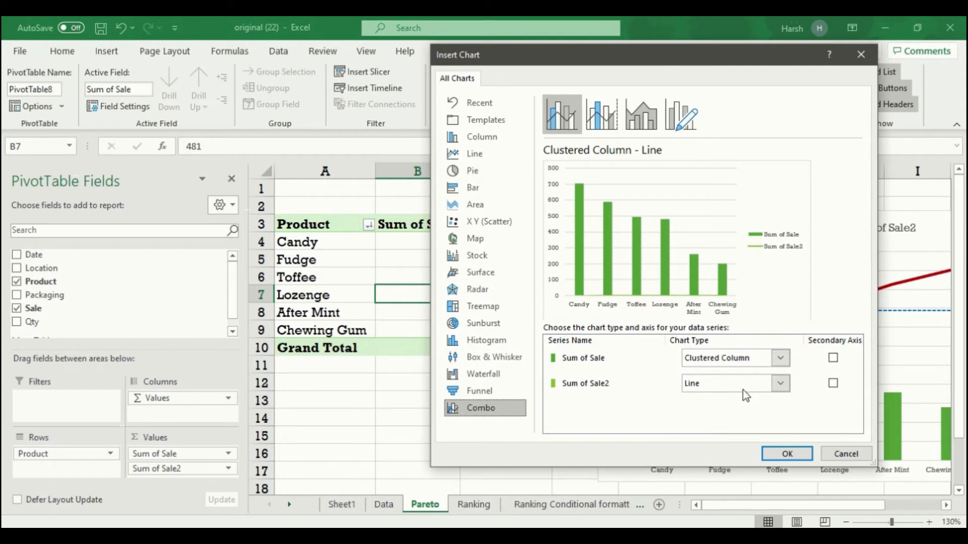
{"action": "left_click", "coordinate": [833, 384]}
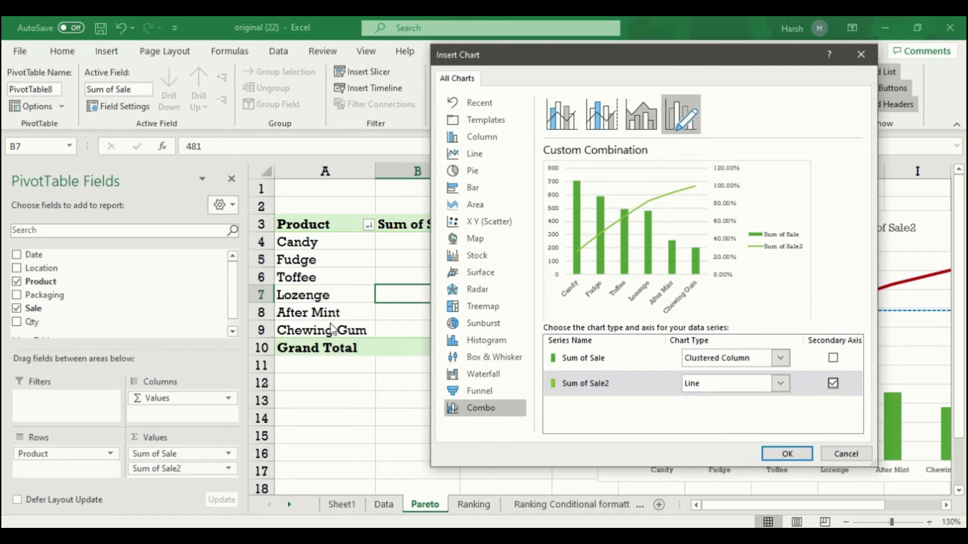
{"action": "left_click_drag", "start_coordinate": [641, 57], "coordinate": [771, 56]}
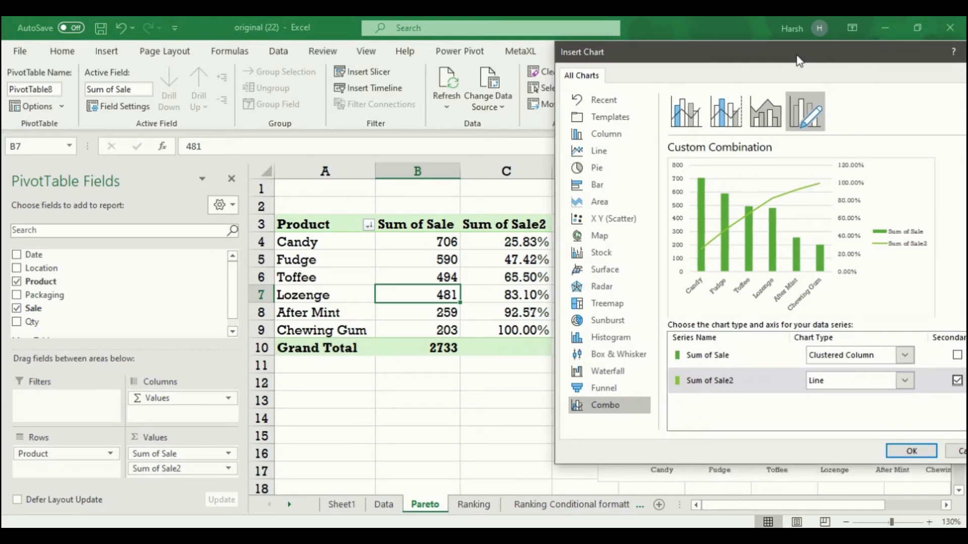
{"action": "left_click_drag", "start_coordinate": [799, 61], "coordinate": [618, 71]}
{"action": "left_click", "coordinate": [729, 460]}
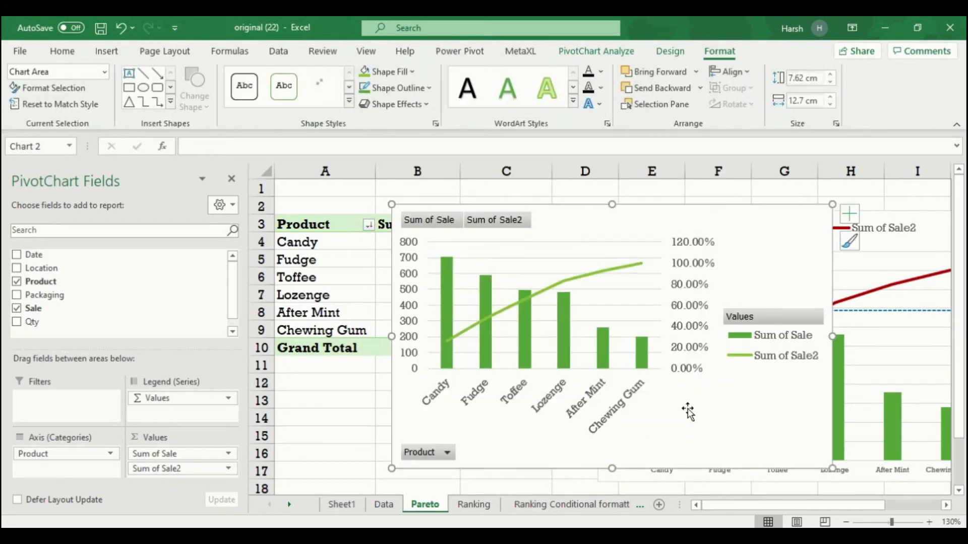
- Move the chart right to uncover the pivot values and review Sum of Sale2's calculation
{"action": "left_click_drag", "start_coordinate": [644, 216], "coordinate": [762, 224]}
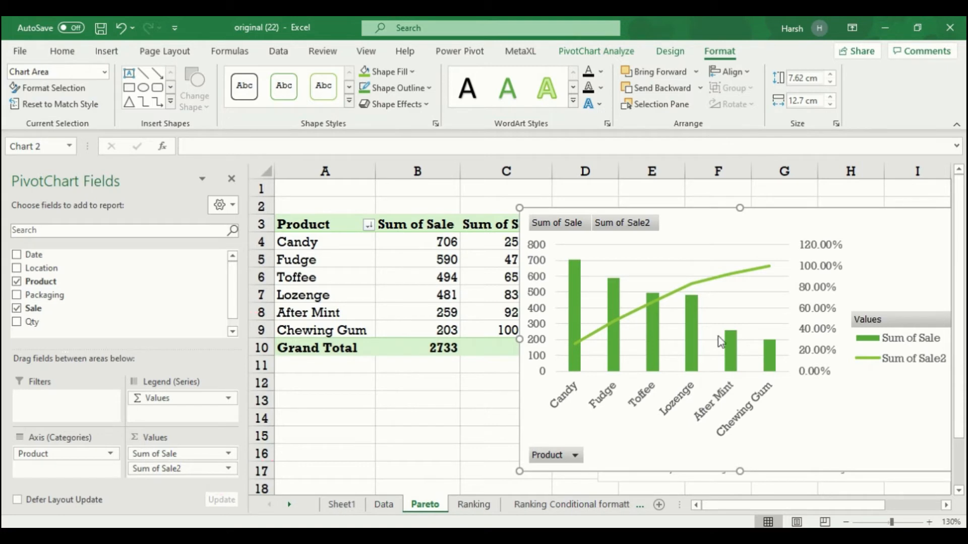
{"action": "left_click", "coordinate": [479, 328]}
{"action": "right_click", "coordinate": [478, 328]}
{"action": "mouse_move", "coordinate": [540, 235]}
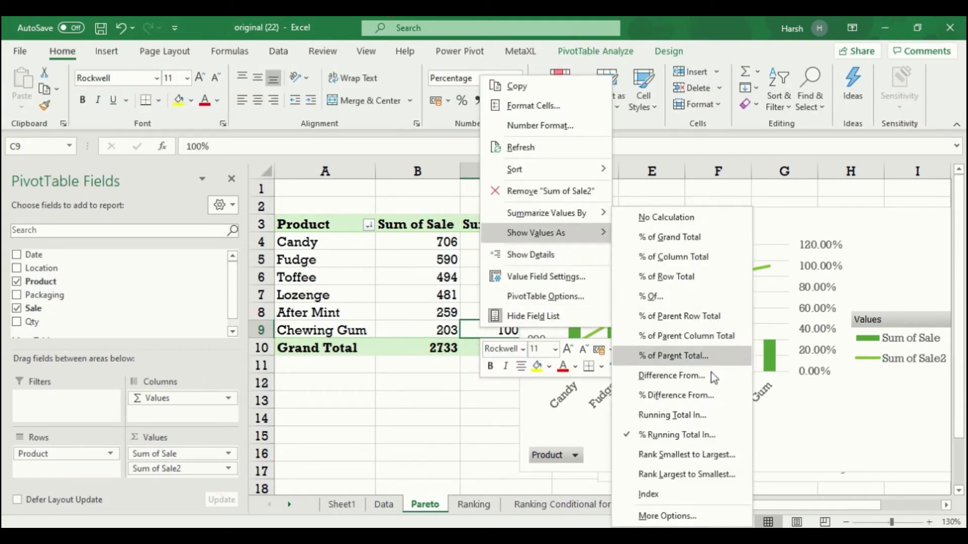
{"action": "left_click", "coordinate": [329, 402]}
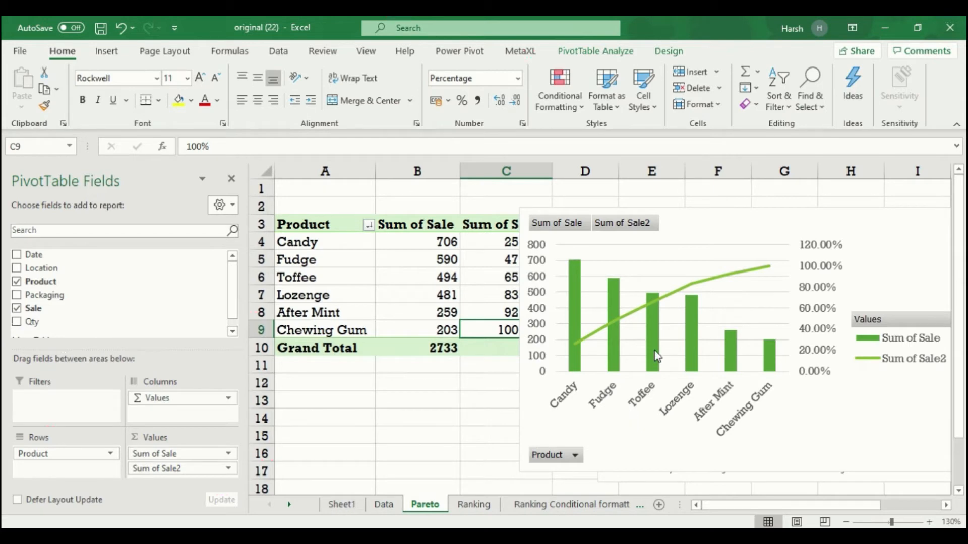
- Look over the chart and select Lozenge's sale value in the pivot
{"action": "mouse_move", "coordinate": [619, 311]}
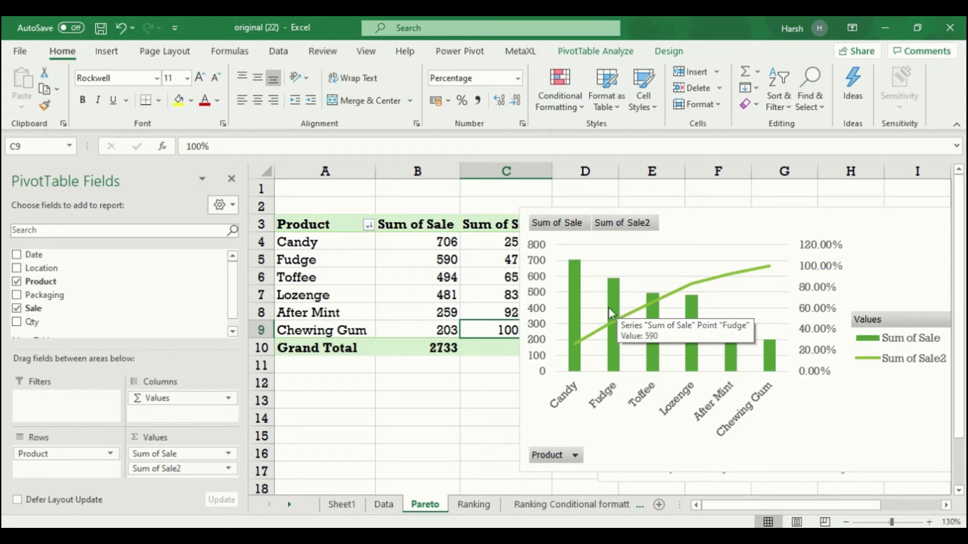
{"action": "mouse_move", "coordinate": [656, 305]}
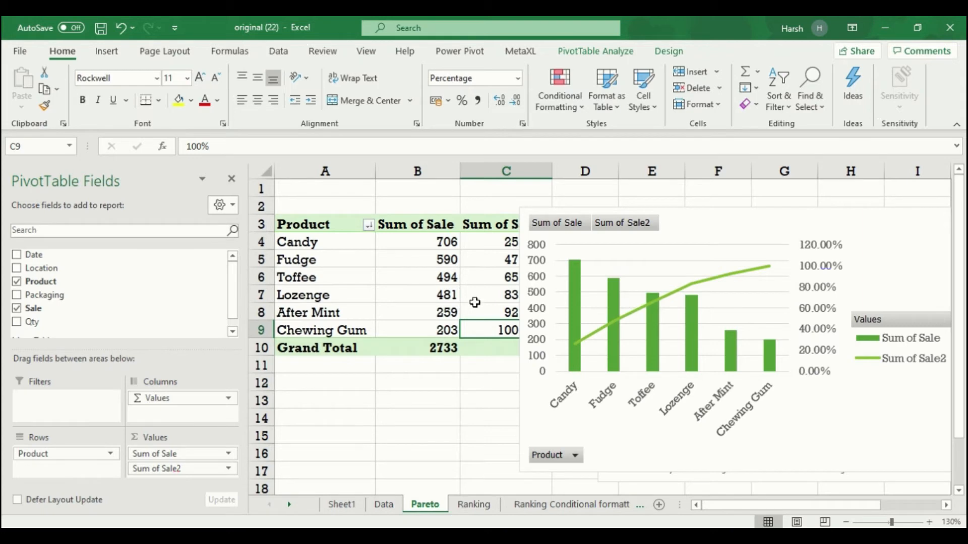
{"action": "mouse_move", "coordinate": [476, 317]}
{"action": "left_click", "coordinate": [433, 295]}
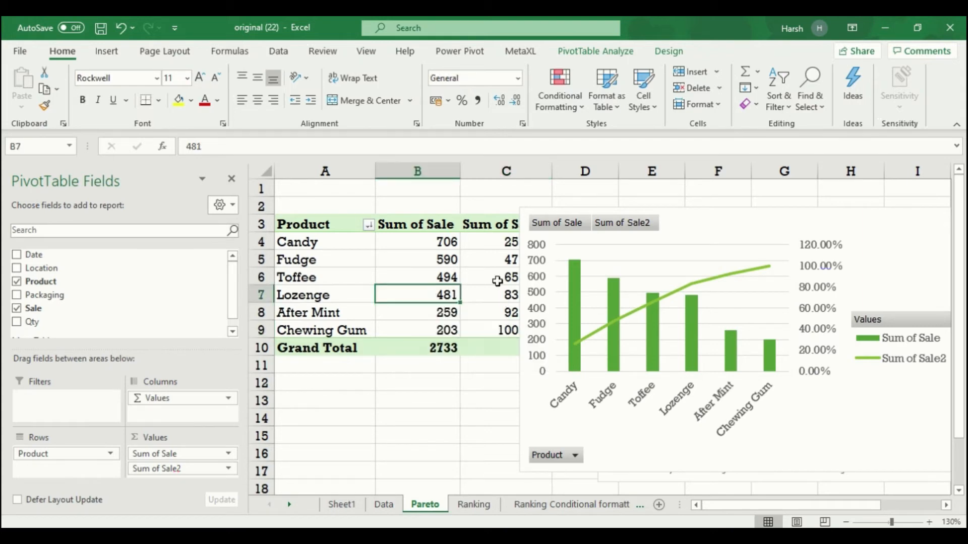
- Review Lozenge's running percentage calculation, then go to the Ranking sheet and select Candy's 706
{"action": "right_click", "coordinate": [489, 296]}
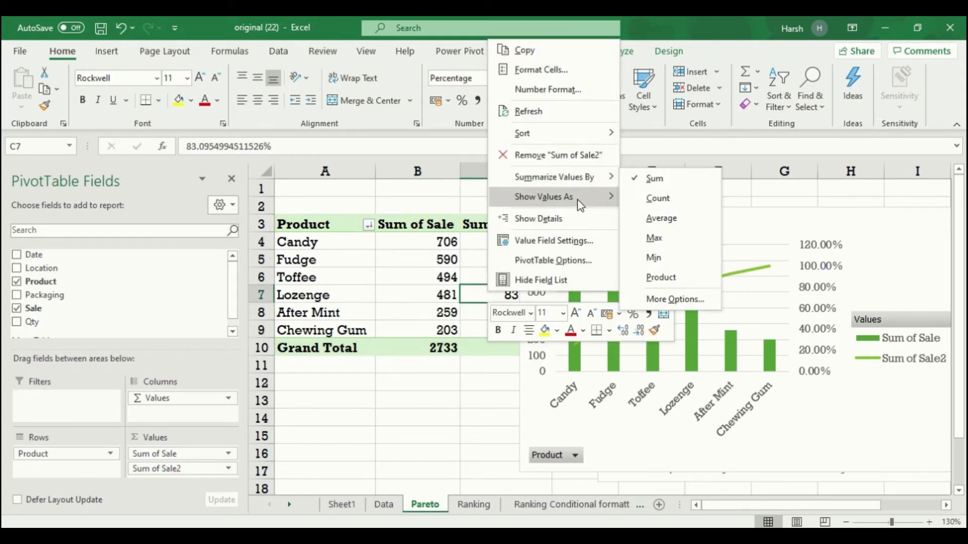
{"action": "mouse_move", "coordinate": [579, 196]}
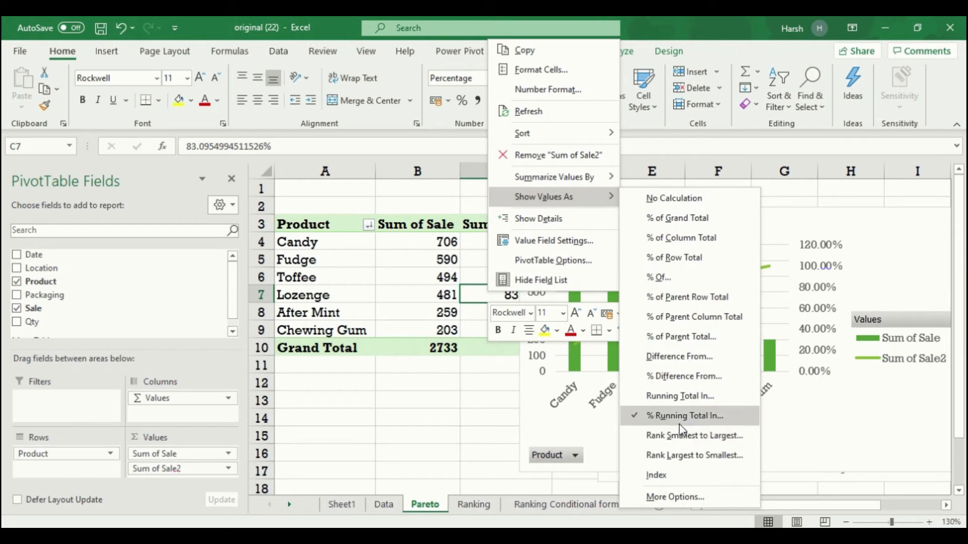
{"action": "left_click", "coordinate": [429, 294]}
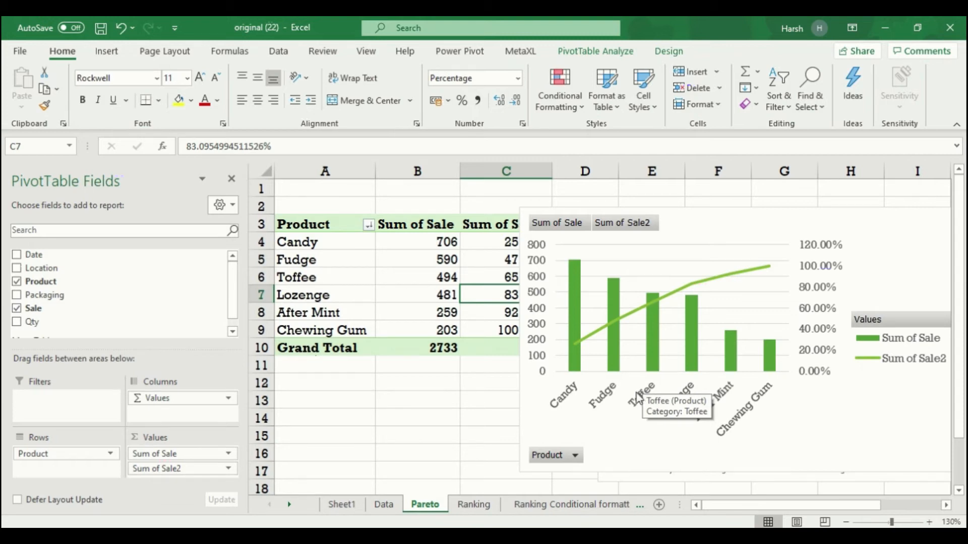
{"action": "left_click", "coordinate": [474, 505]}
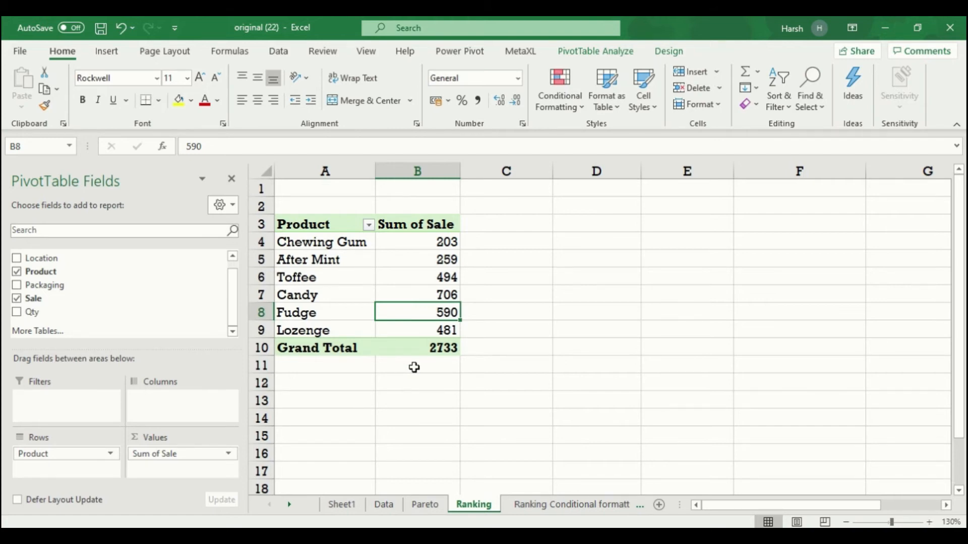
{"action": "left_click", "coordinate": [434, 292]}
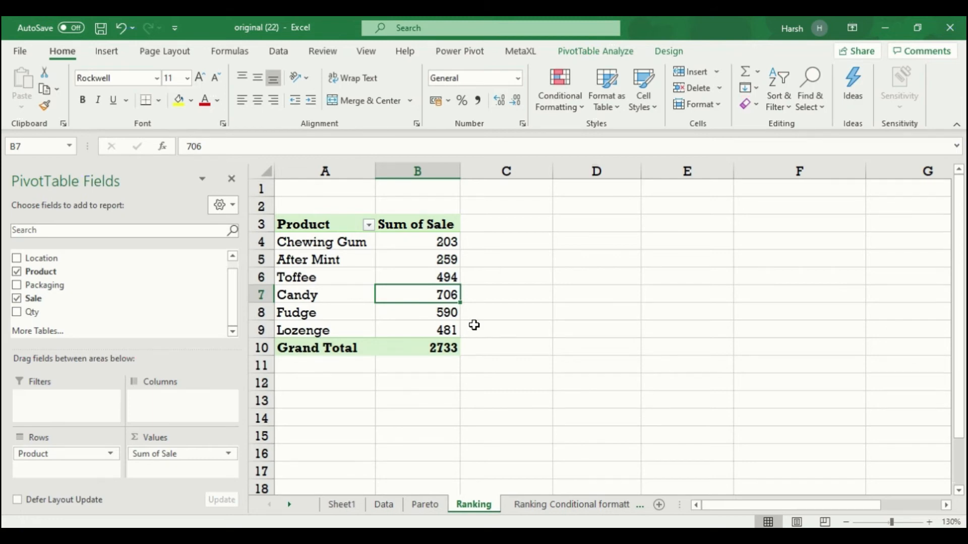
- Add a second copy of Sale to the values and bring up Show Values As options for Sum of Sale2
{"action": "left_click_drag", "start_coordinate": [123, 301], "coordinate": [187, 452]}
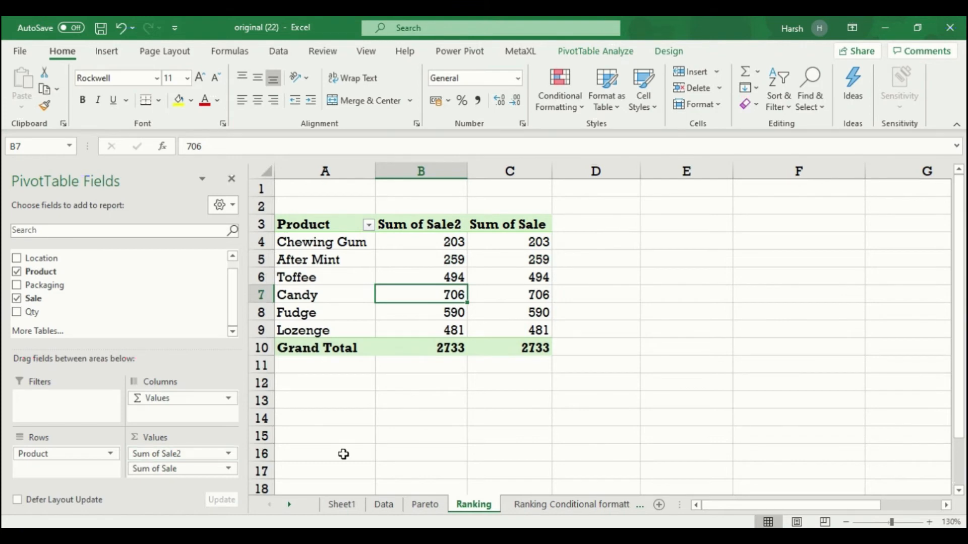
{"action": "right_click", "coordinate": [428, 291]}
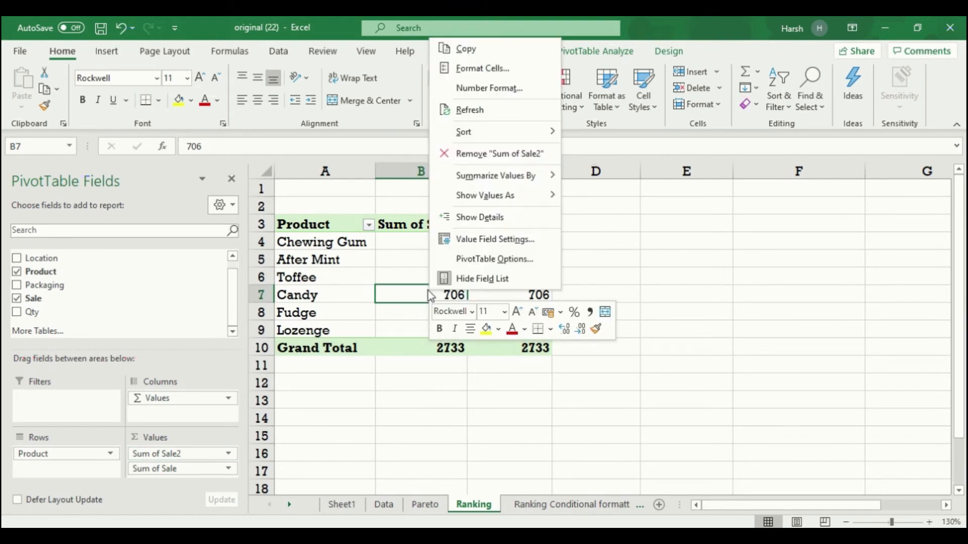
{"action": "mouse_move", "coordinate": [496, 201]}
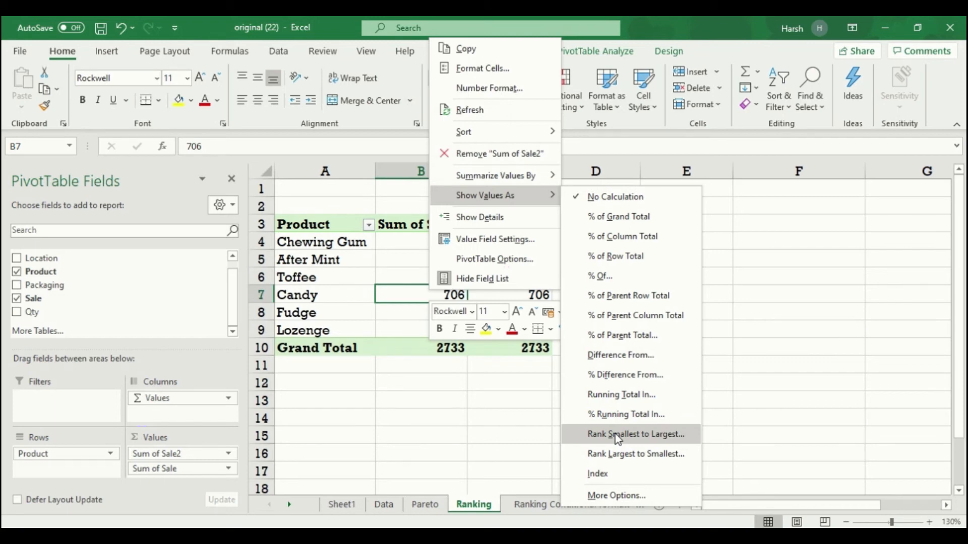
- Rank Sum of Sale2 largest to smallest by Product, then split the ranks into Location columns
{"action": "left_click", "coordinate": [624, 453]}
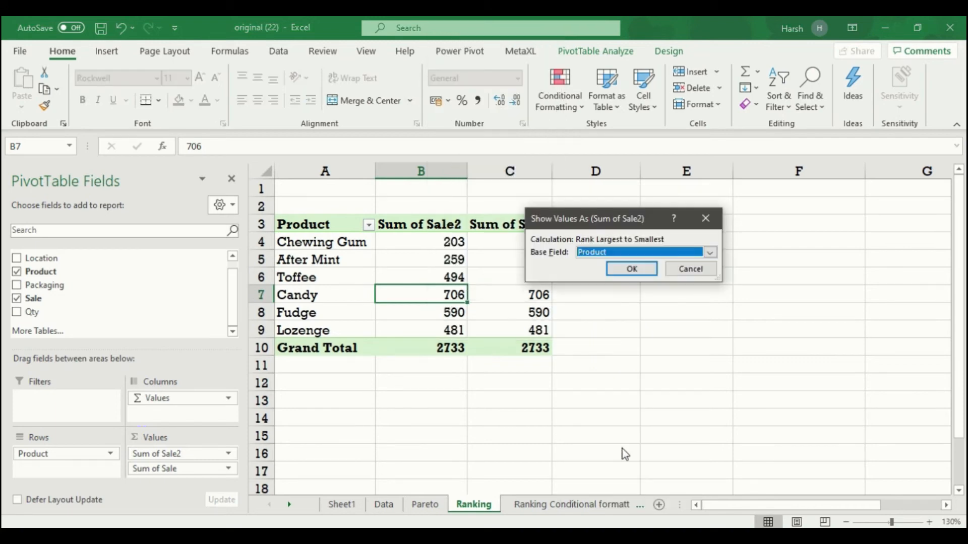
{"action": "left_click", "coordinate": [625, 274]}
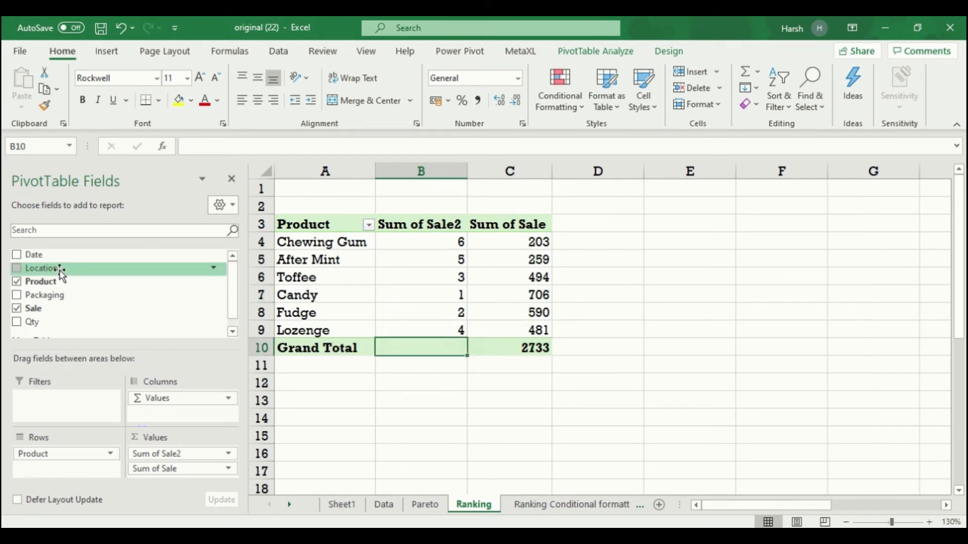
{"action": "left_click_drag", "start_coordinate": [60, 272], "coordinate": [163, 417]}
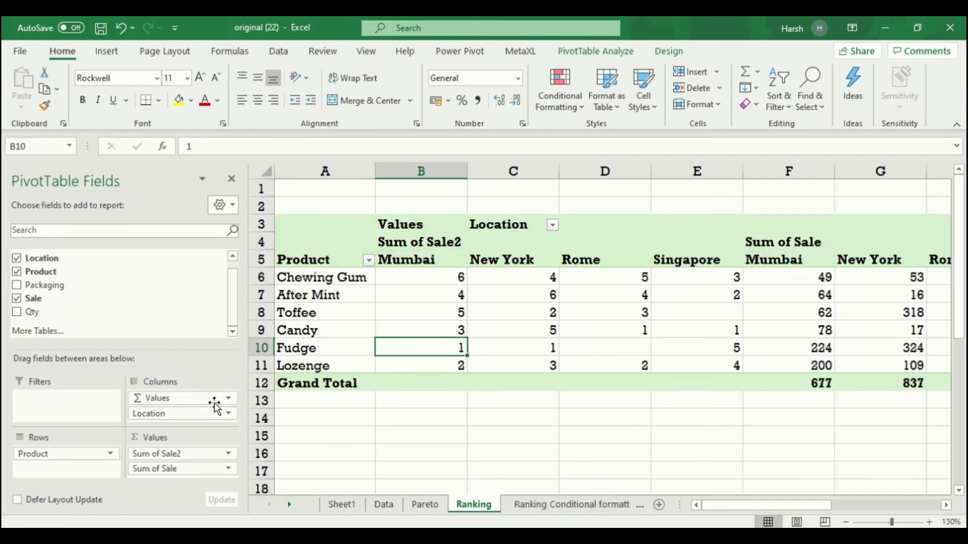
{"action": "mouse_move", "coordinate": [724, 506]}
{"action": "left_mouse_down"}
{"action": "mouse_move", "coordinate": [832, 519]}
{"action": "mouse_move", "coordinate": [725, 522]}
{"action": "left_mouse_up"}
{"action": "mouse_move", "coordinate": [695, 522]}
{"action": "left_mouse_down"}
{"action": "mouse_move", "coordinate": [716, 515]}
{"action": "mouse_move", "coordinate": [696, 516]}
{"action": "left_mouse_up"}
{"action": "left_click", "coordinate": [628, 328]}
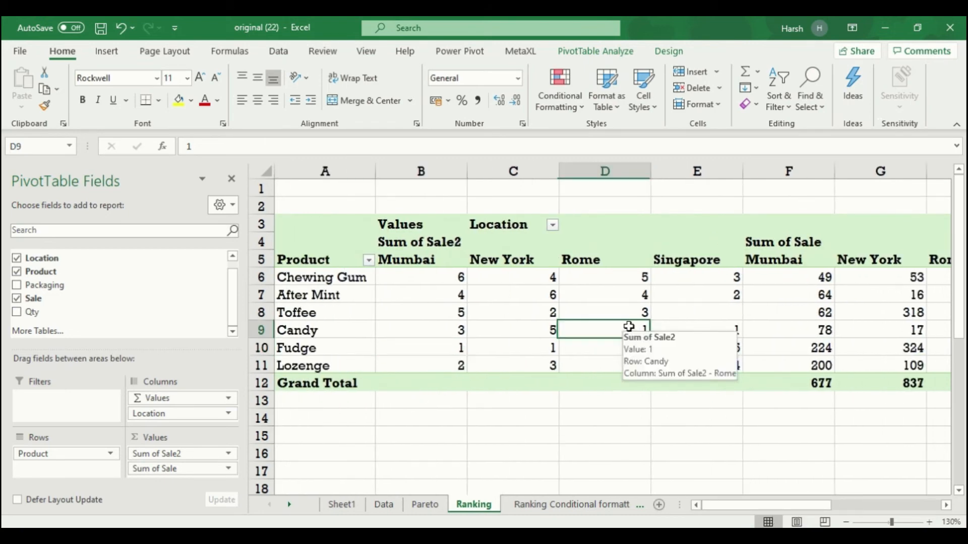
{"action": "left_click", "coordinate": [699, 336]}
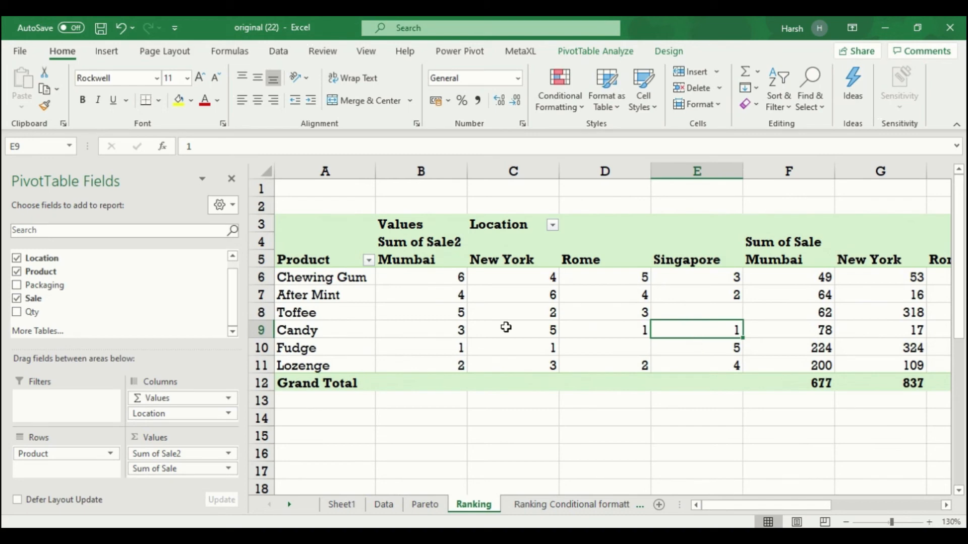
{"action": "left_click", "coordinate": [411, 347]}
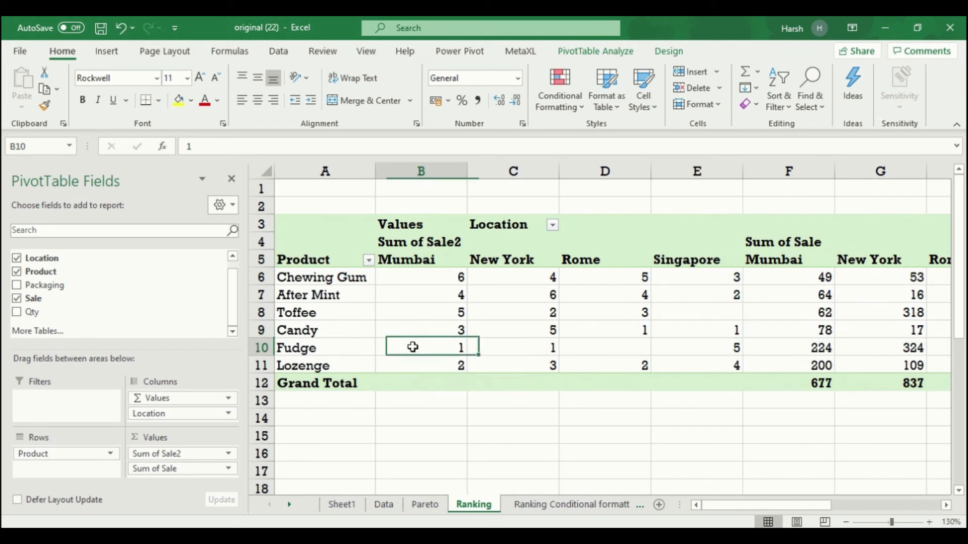
{"action": "left_click", "coordinate": [530, 352]}
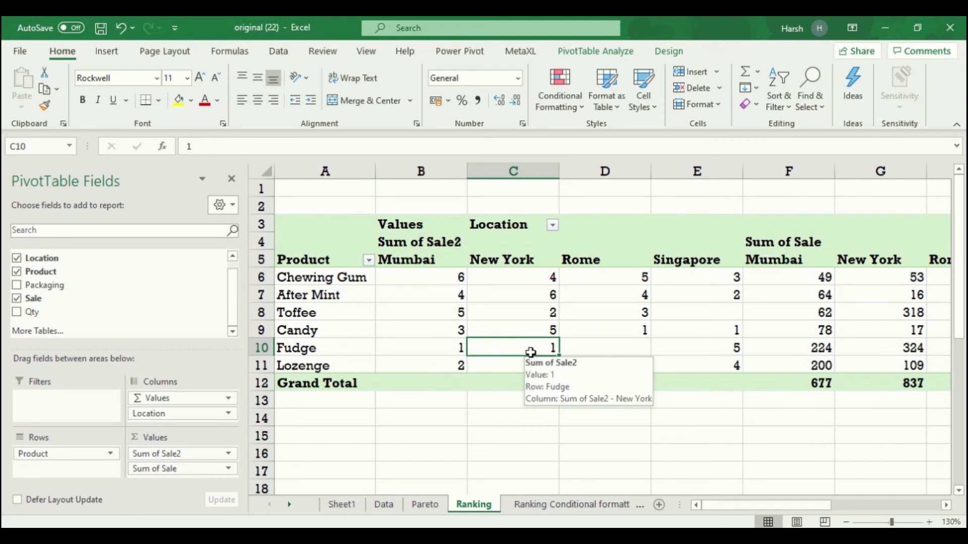
{"action": "left_click", "coordinate": [621, 330]}
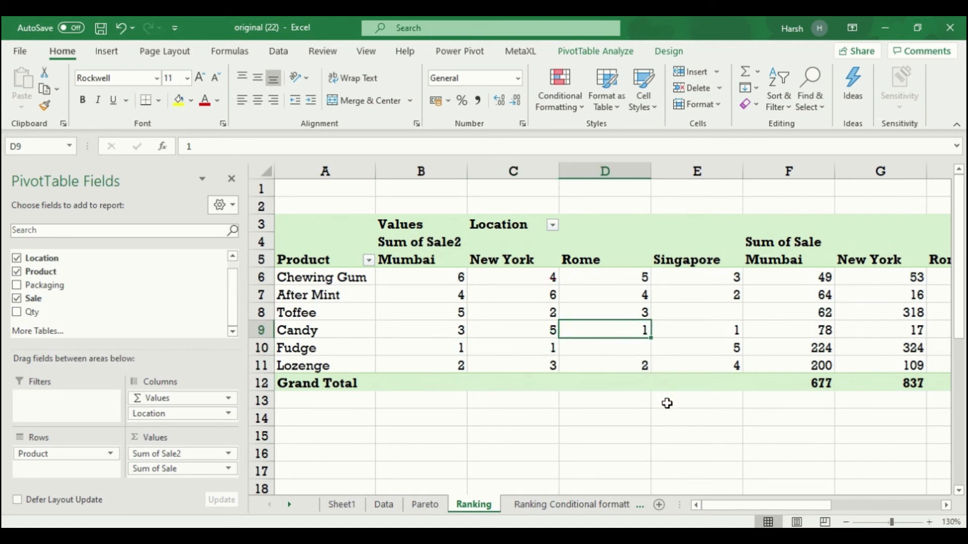